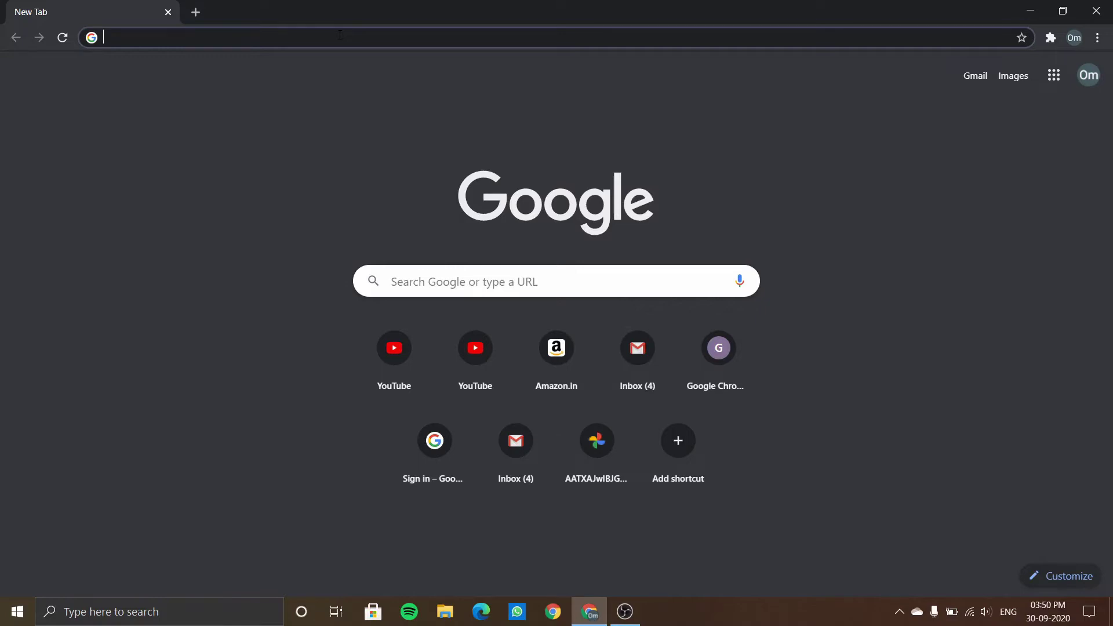
click(340, 35)
key(Escape)
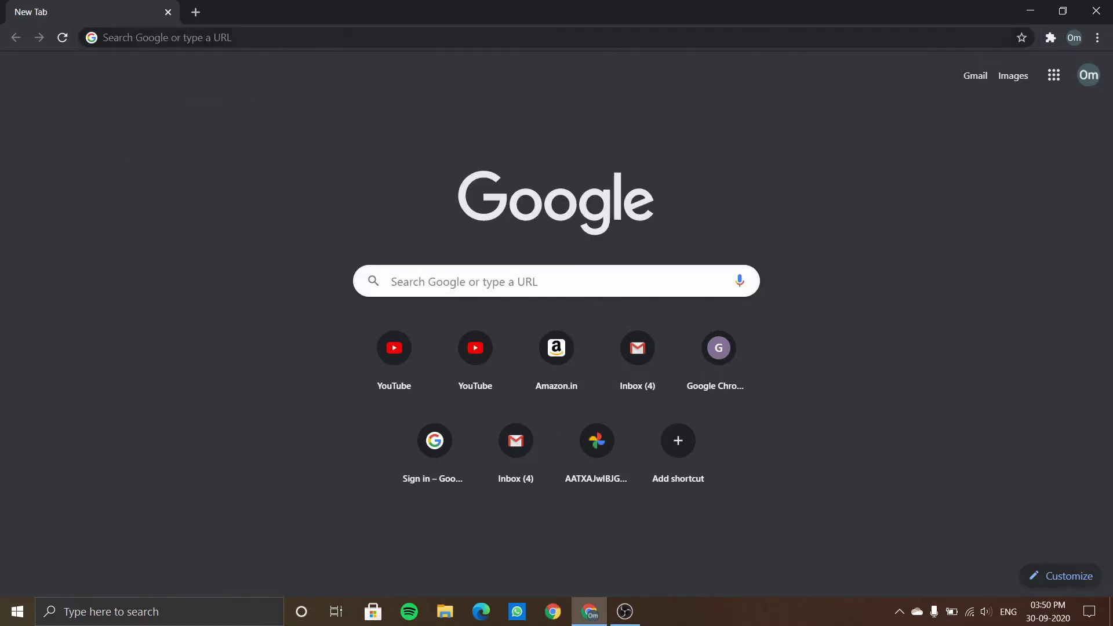
click(205, 38)
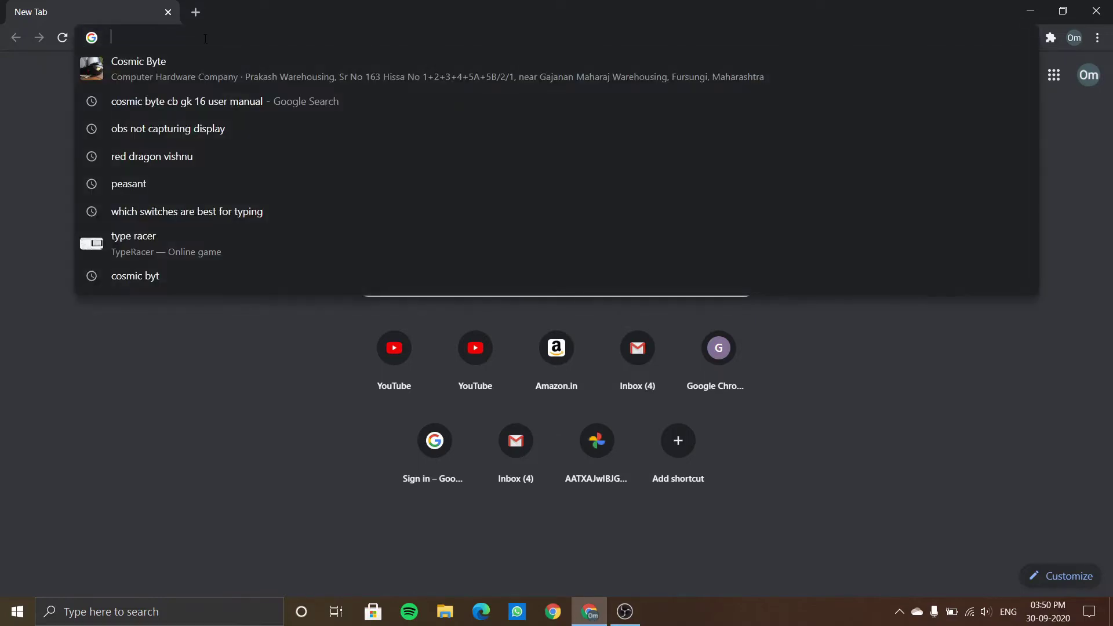
click(50, 123)
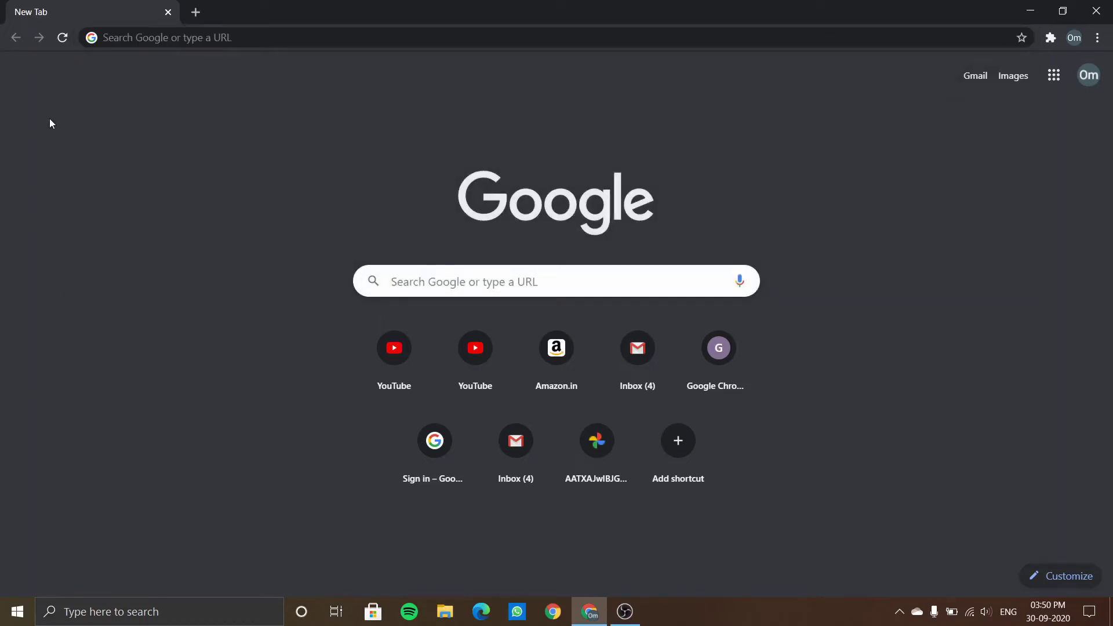
Search the web for "cosmic byte" and open the official Cosmic Byte brand store.
click(172, 38)
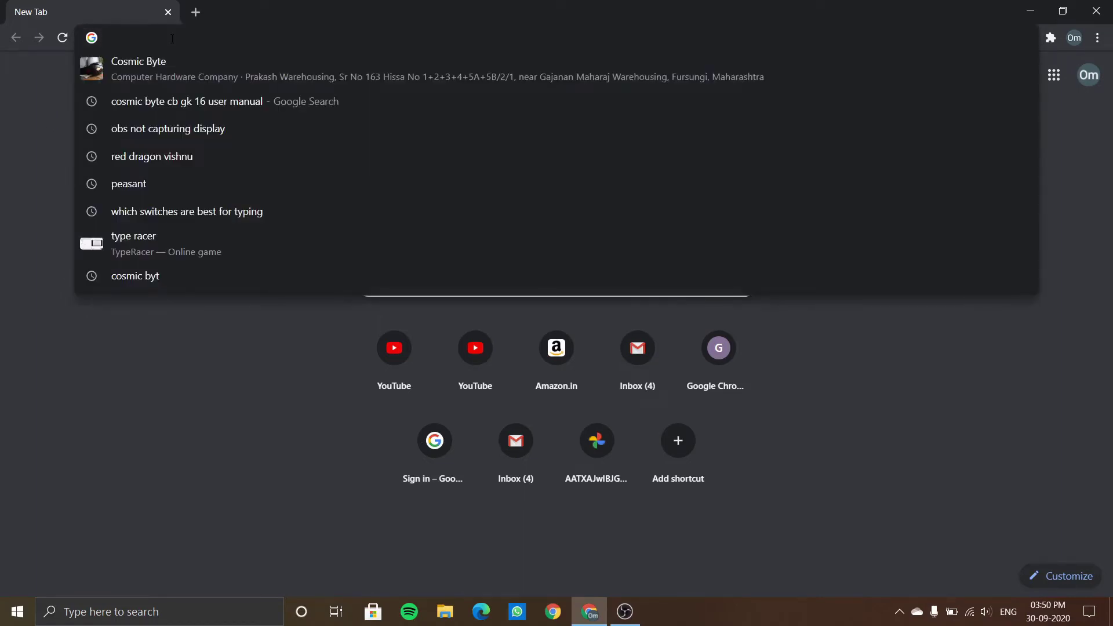
text(cosmic )
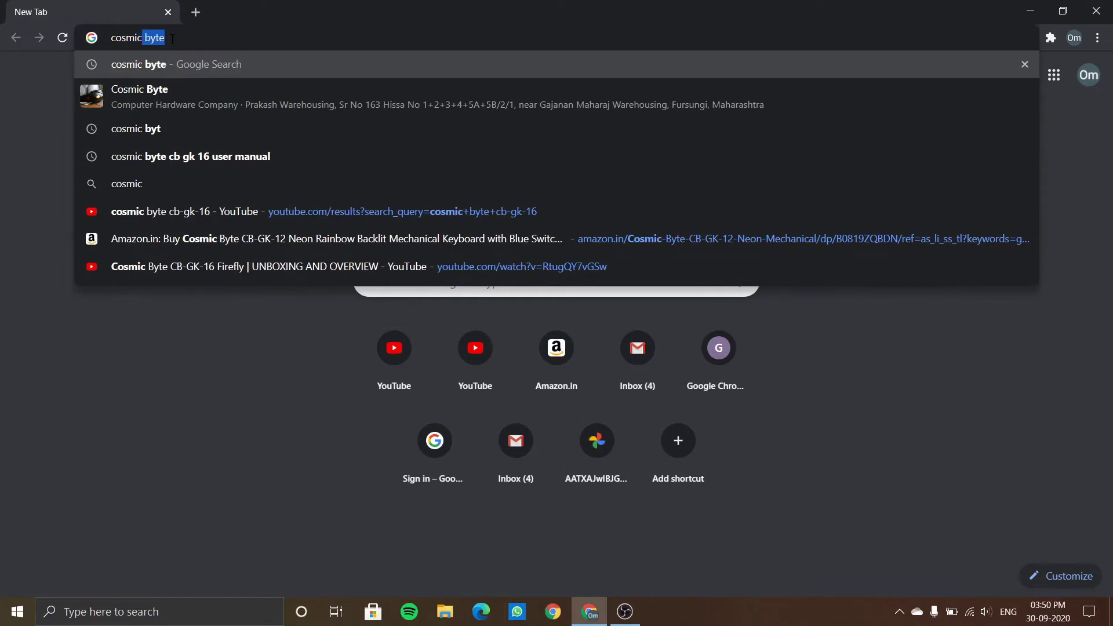
text(byte)
key(Return)
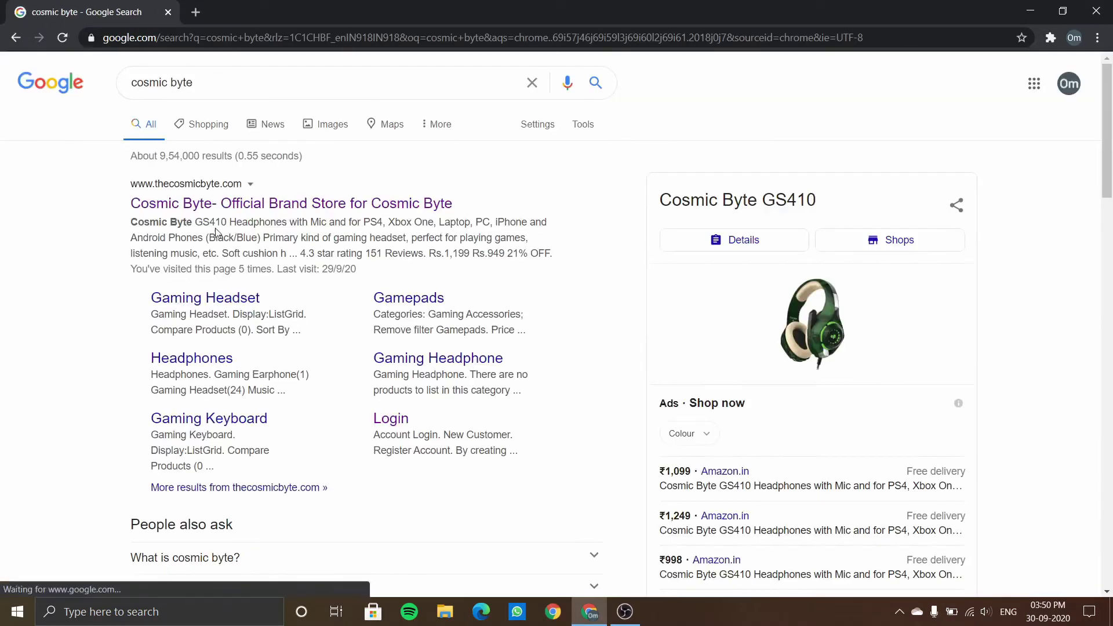
click(207, 204)
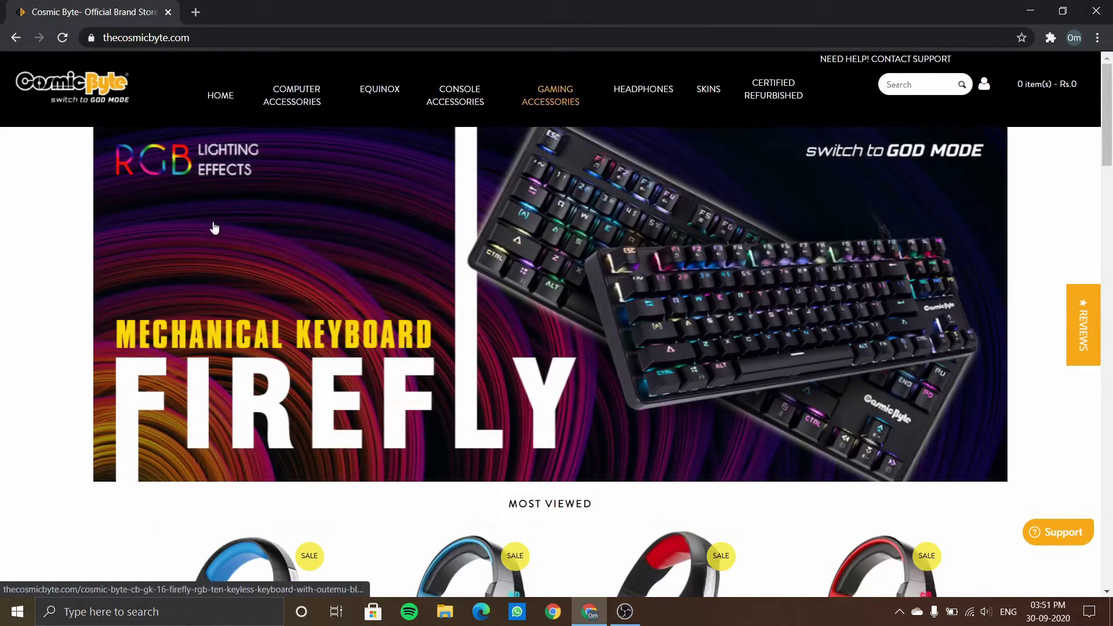
Browse the store's gaming keyboards and open the product page of the Cosmic Byte CB-GK-16 Firefly RGB keyboard.
mouse_move(548, 107)
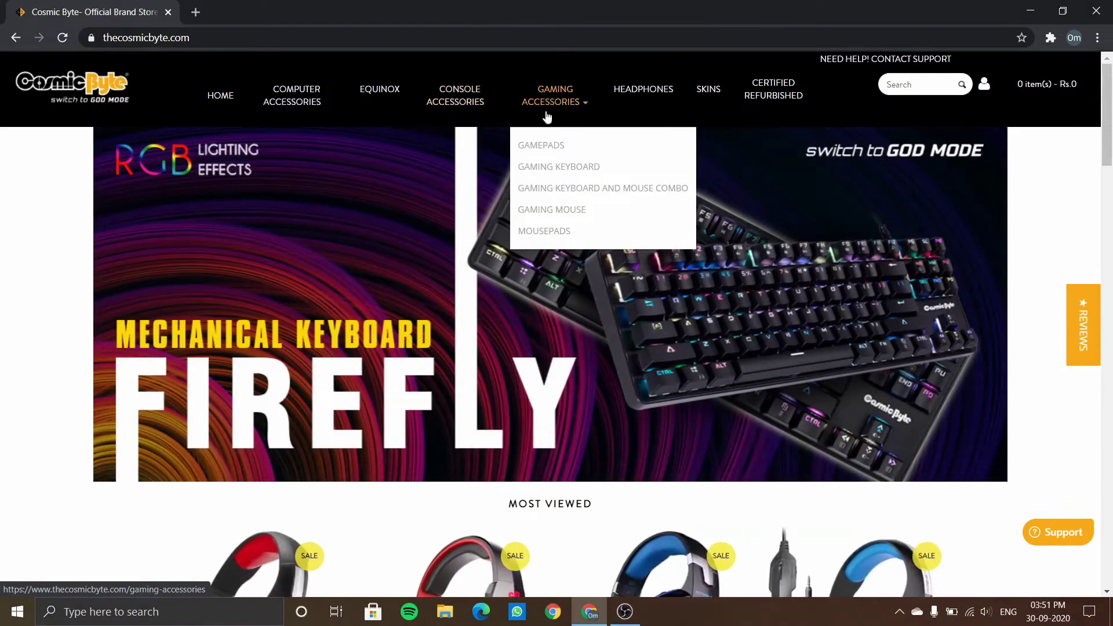
click(557, 168)
scroll(529, 281, down, 4)
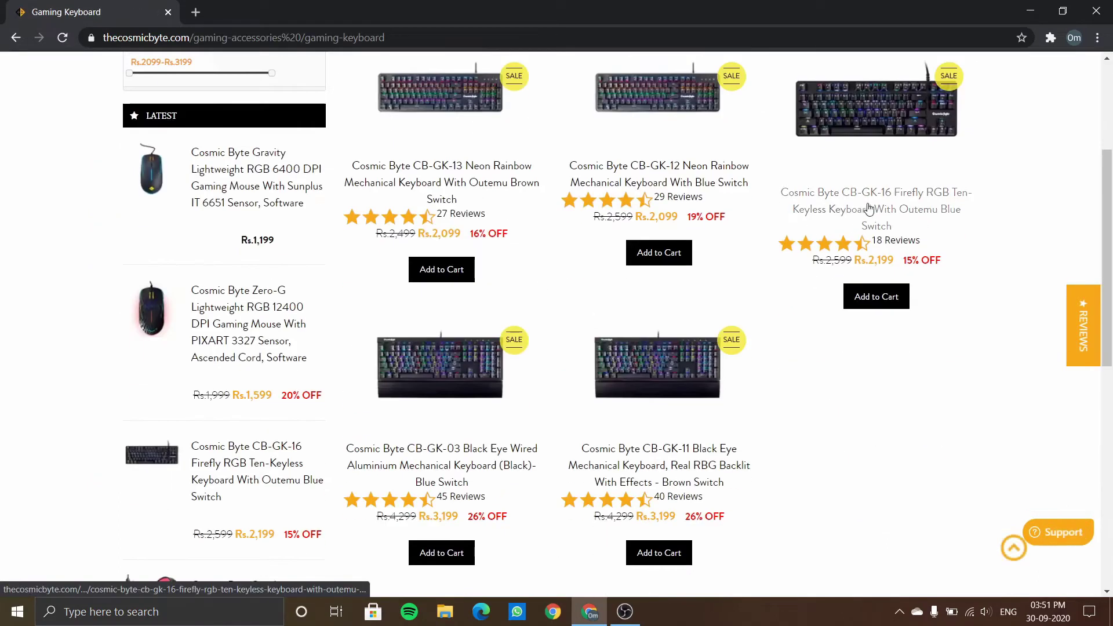
click(869, 208)
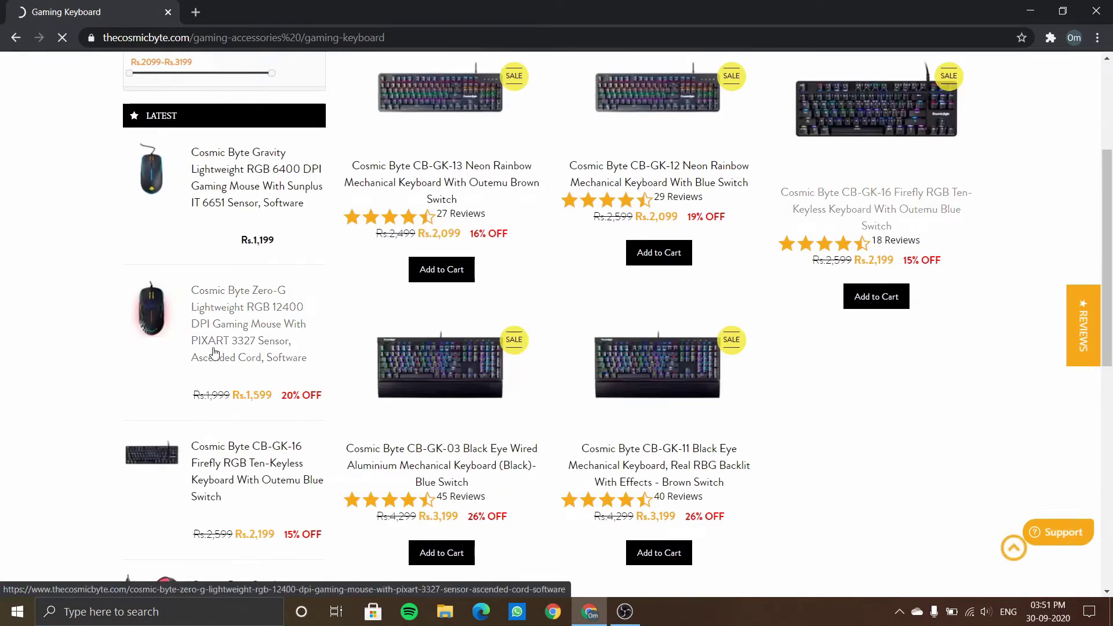
Show the product's customer questions and examine Cosmic Byte's answer on changing the RGB through software.
scroll(422, 487, down, 15)
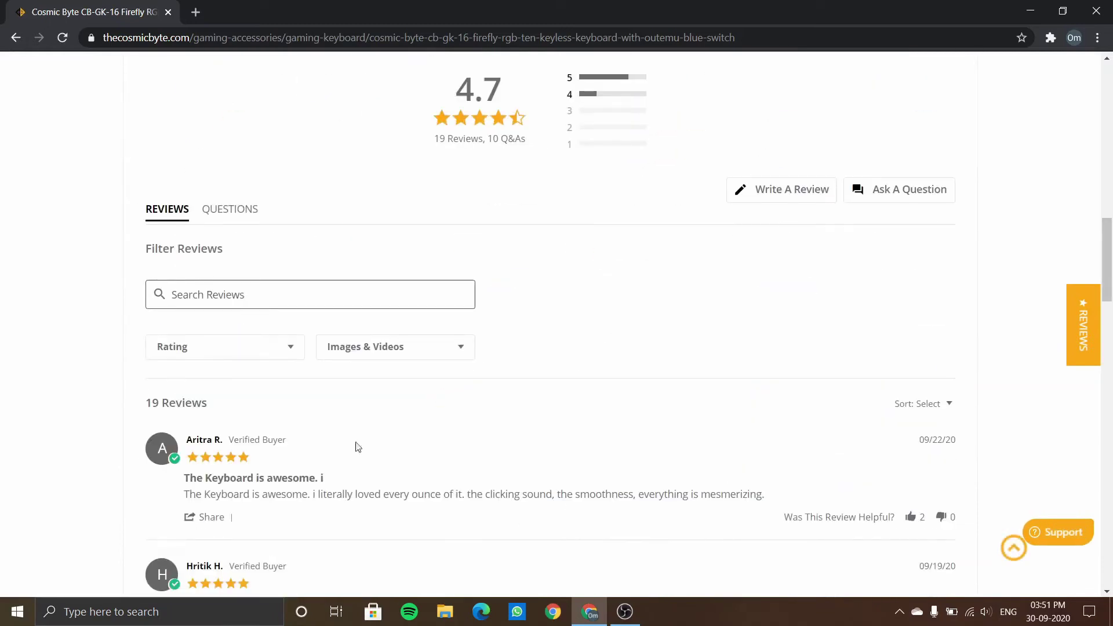
click(238, 209)
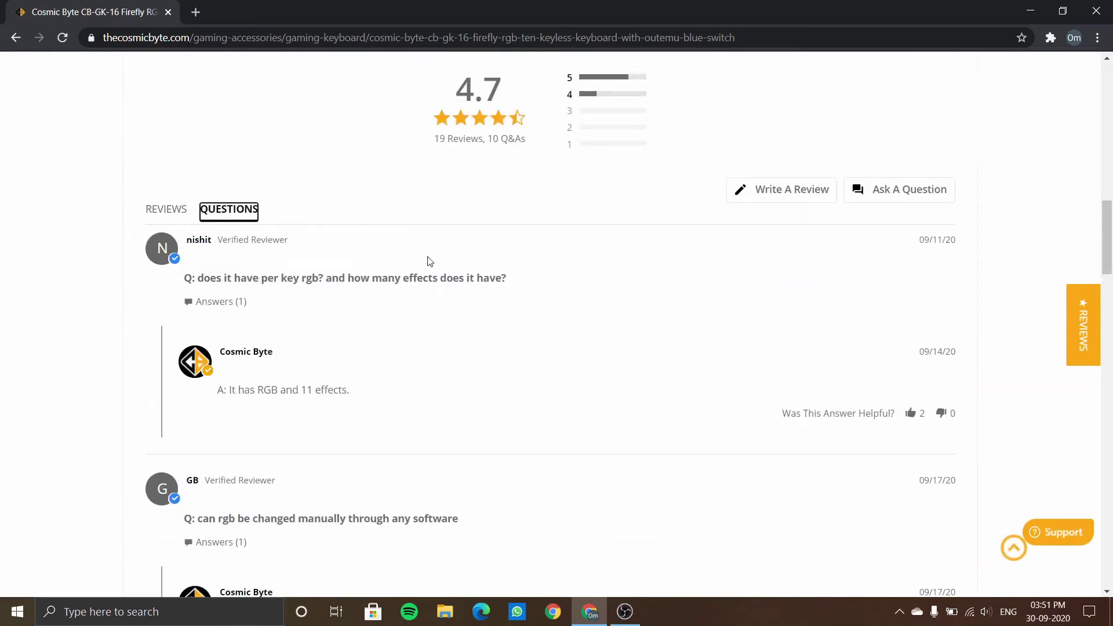
scroll(427, 259, down, 4)
scroll(429, 261, down, 2)
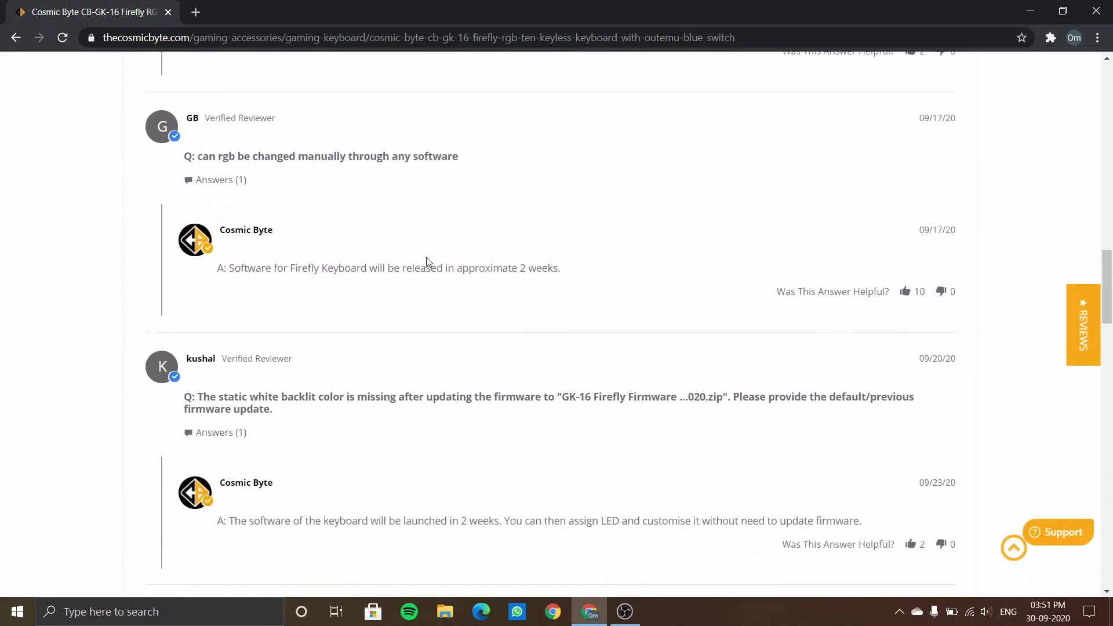
drag(226, 267, 567, 279)
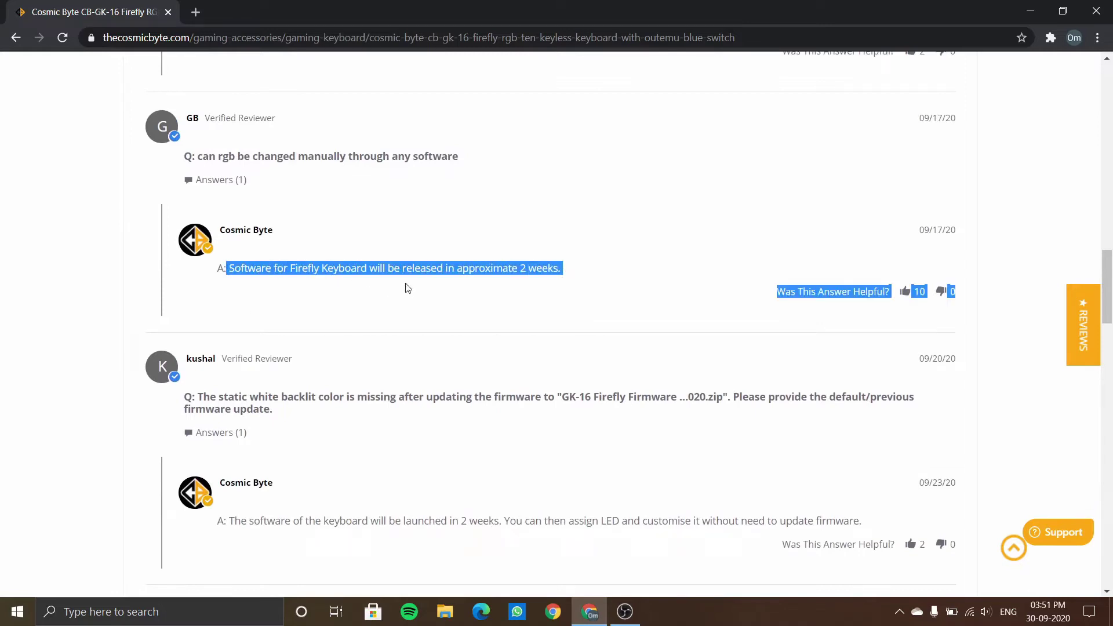
scroll(479, 284, down, 3)
click(480, 282)
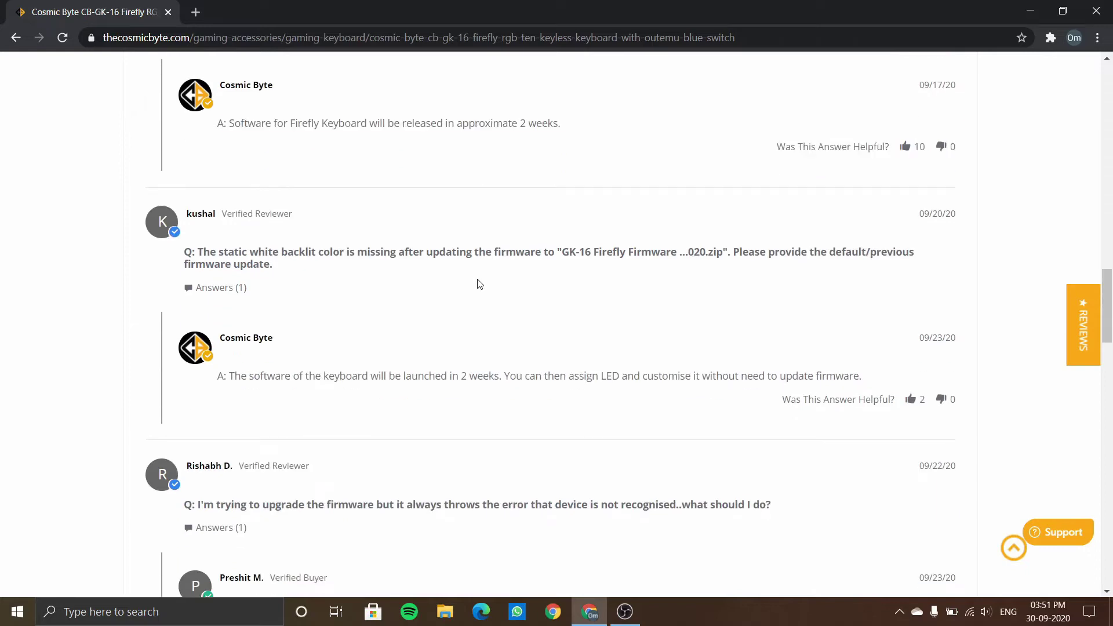
Examine the remaining questions, highlighting Cosmic Byte's answer on cycling through the static colors and its date.
scroll(862, 311, down, 3)
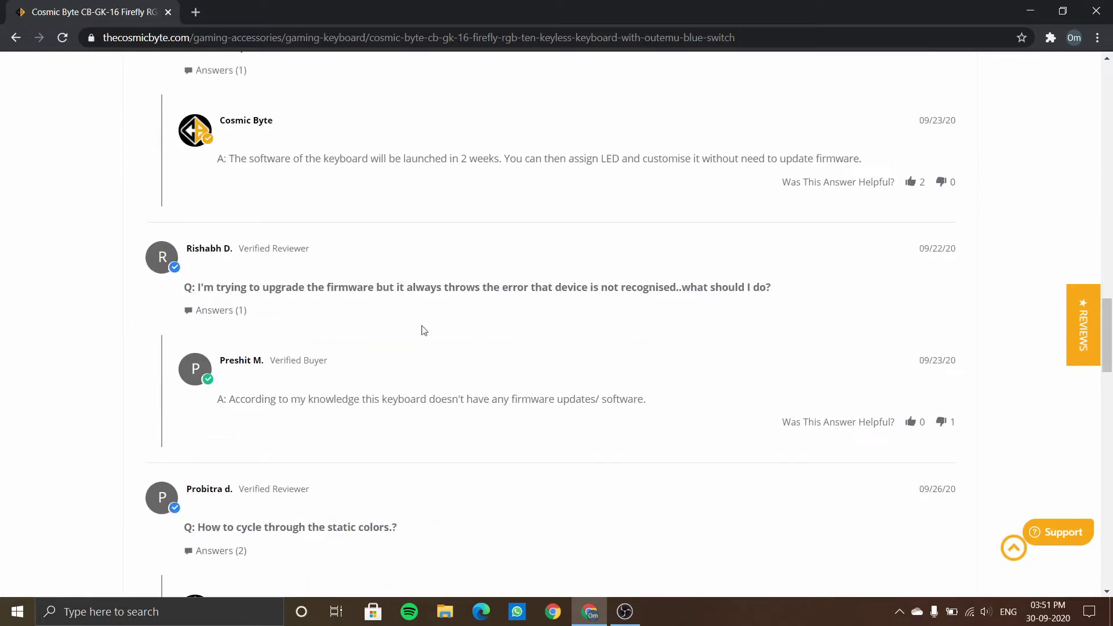
scroll(291, 391, down, 3)
scroll(284, 413, down, 3)
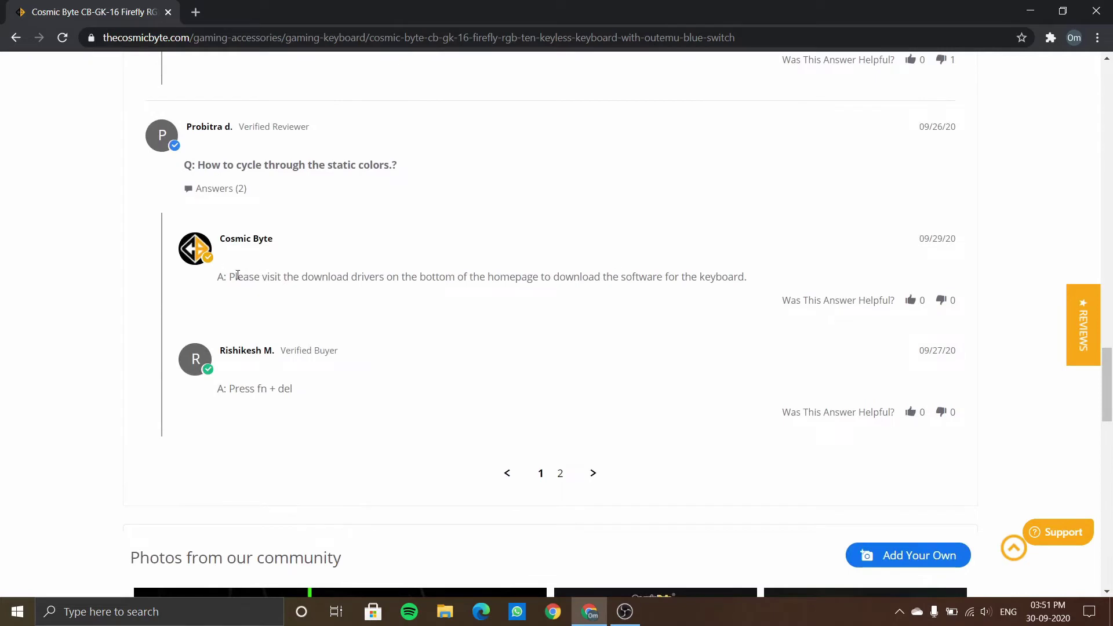
drag(229, 276, 772, 276)
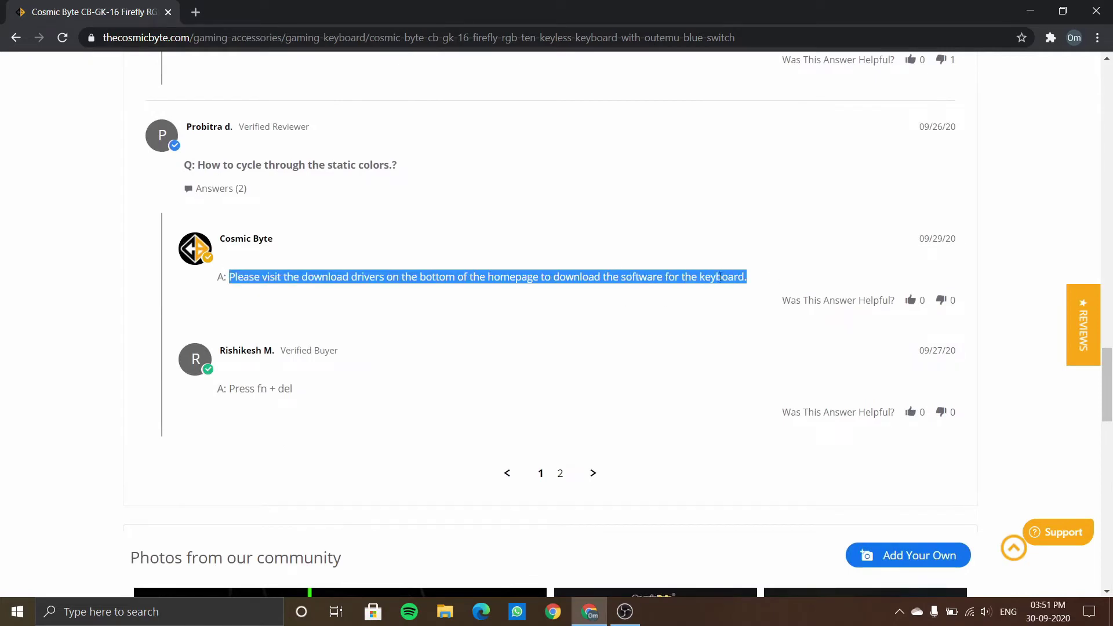
drag(920, 238, 956, 239)
Go to the store's Download Drivers page from the page footer and follow its link to the shared Drivers folder.
scroll(590, 344, down, 15)
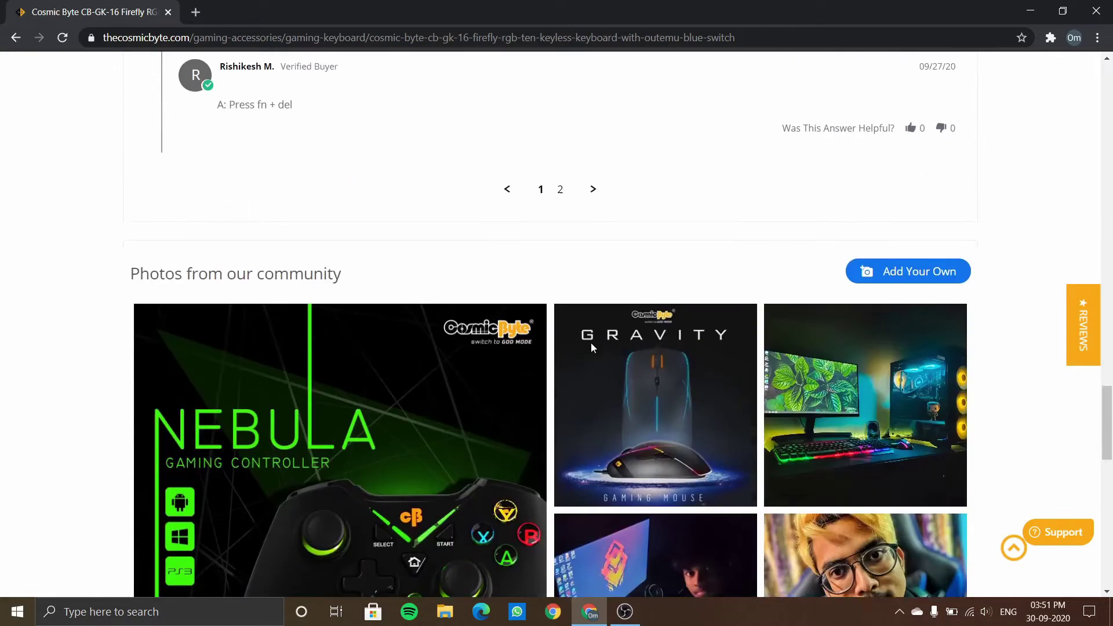
scroll(591, 346, down, 5)
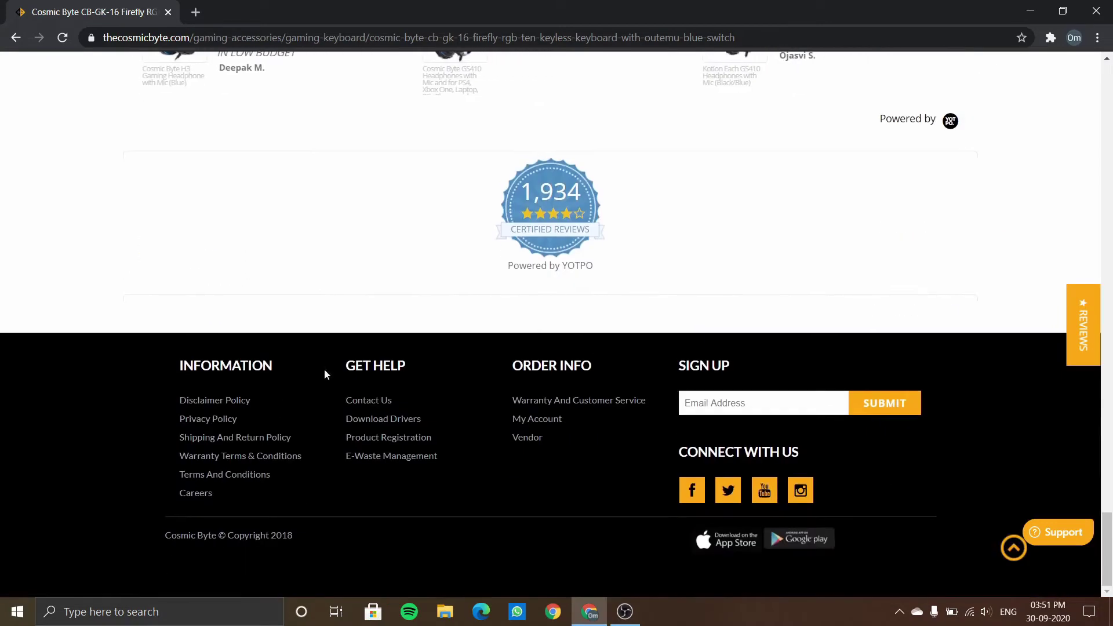
click(387, 428)
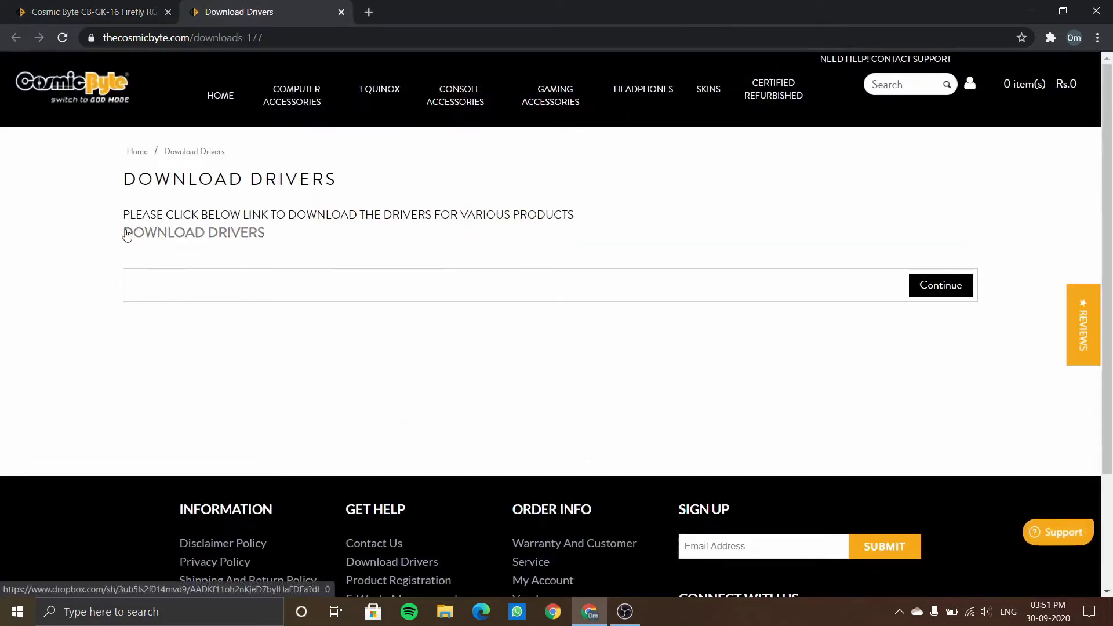
drag(124, 232, 350, 244)
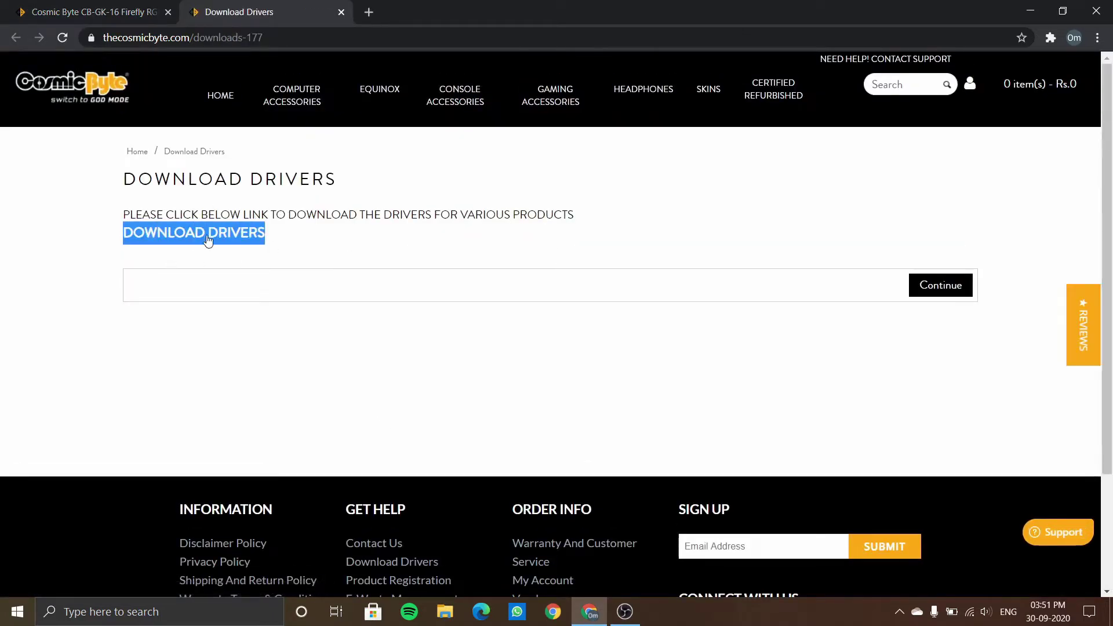
click(164, 236)
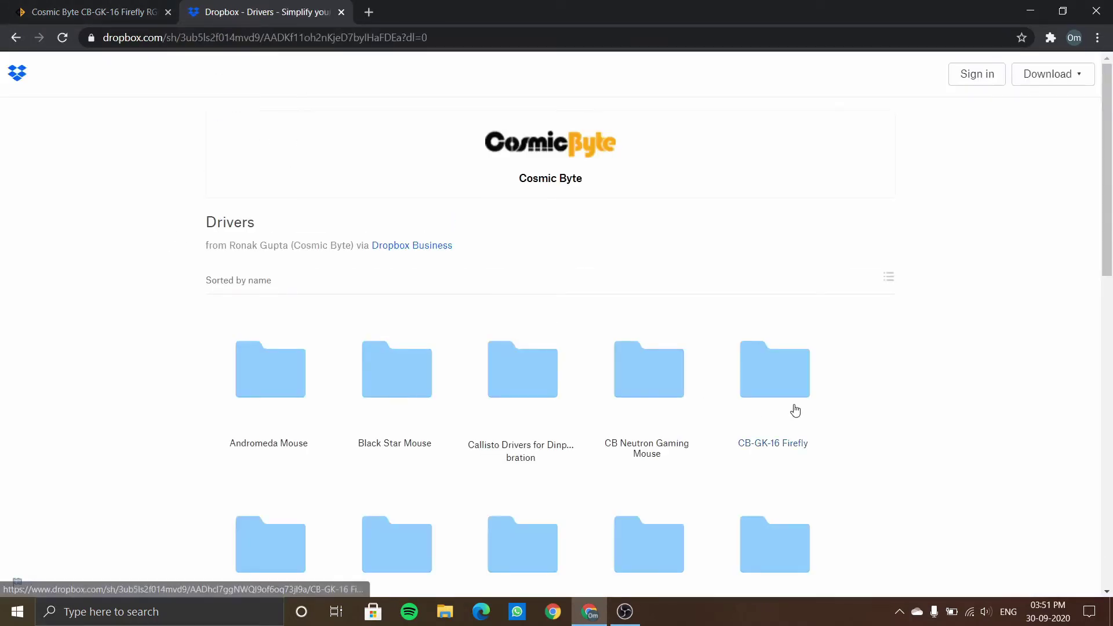
Open the CB-GK-16 Firefly driver folder and look over its contents, including the Firmware Update folder.
scroll(748, 408, down, 3)
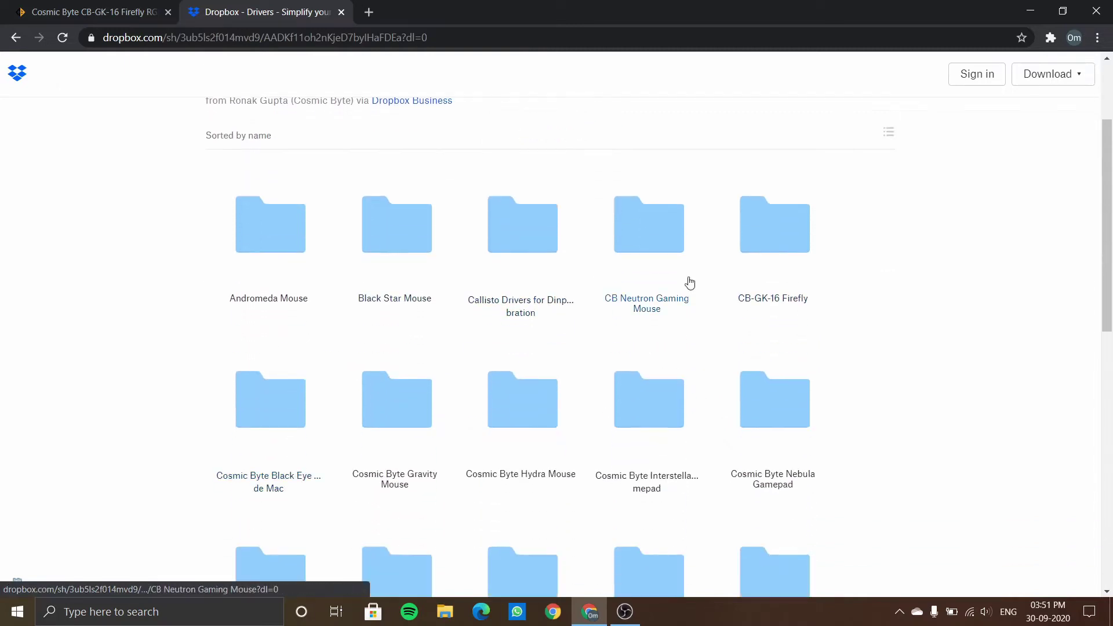
click(766, 306)
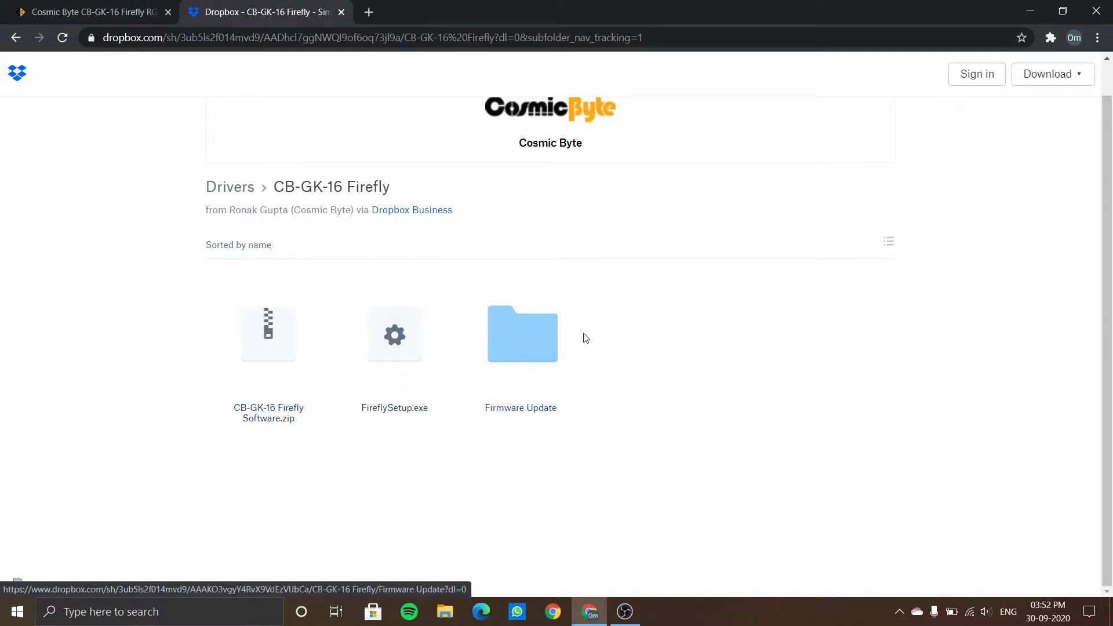
drag(637, 420, 485, 320)
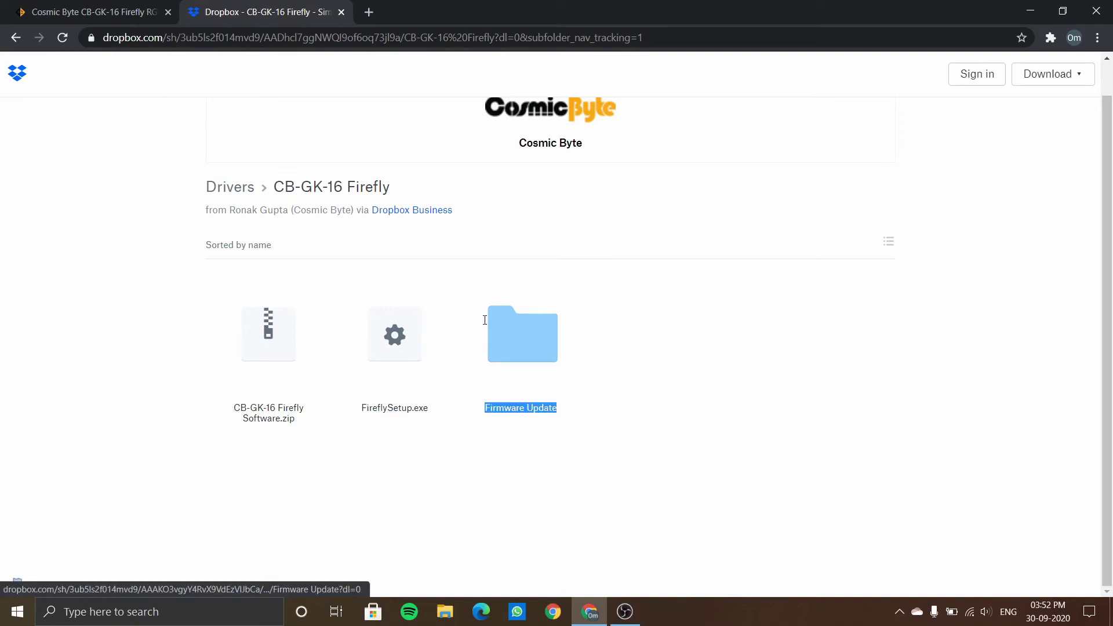
click(781, 418)
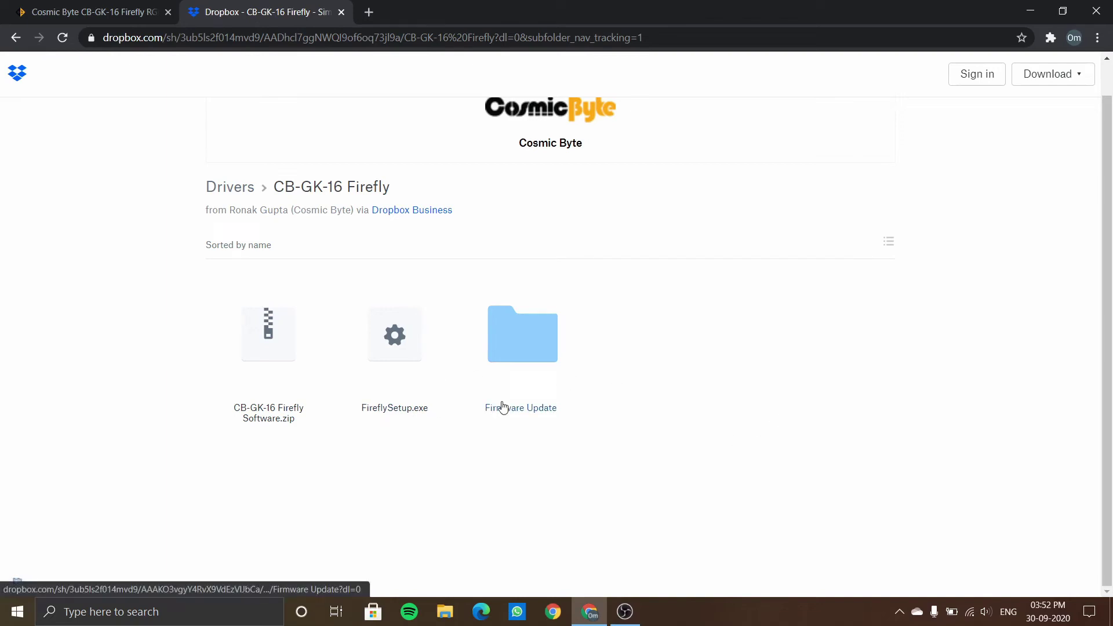
Open CB-GK-16 Firefly Software.zip and download it directly without signing in.
click(284, 411)
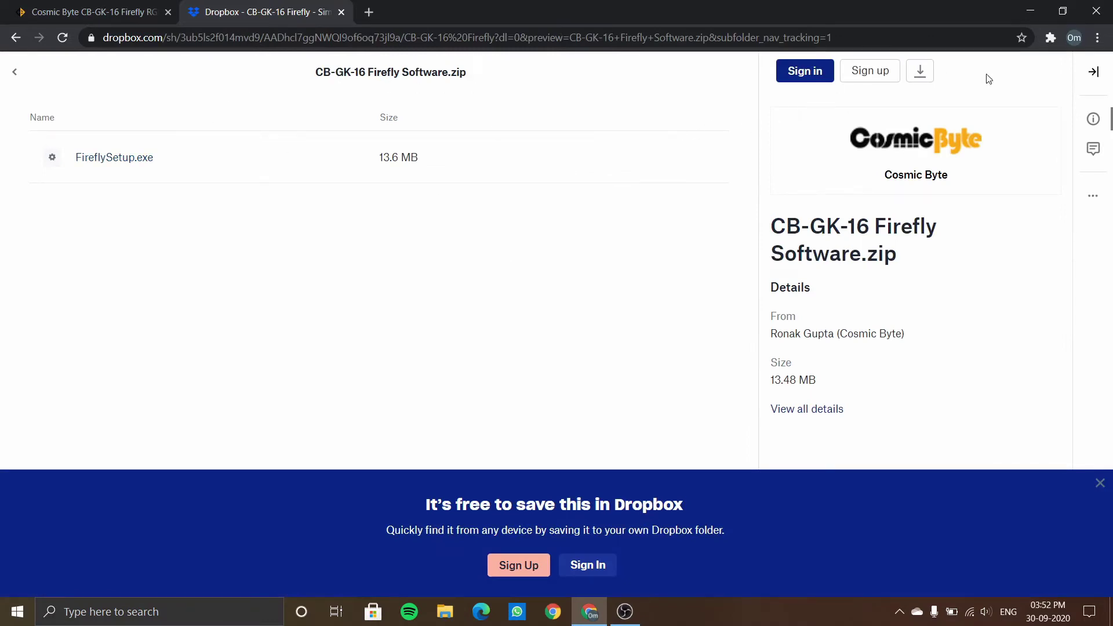
click(925, 85)
click(885, 110)
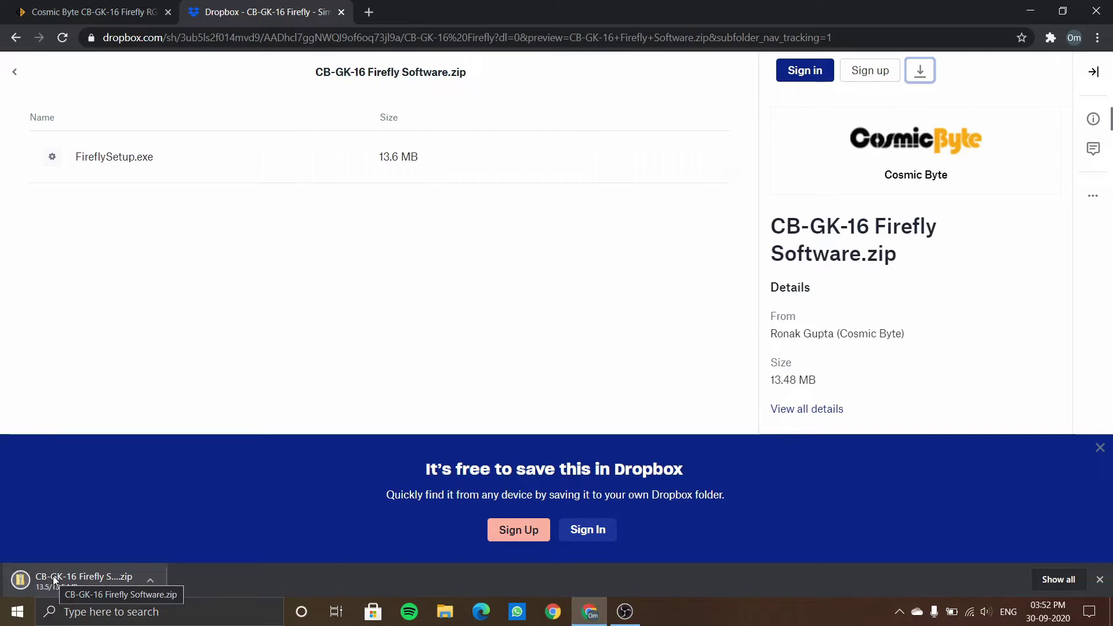
Switch to File Explorer and extract the CB-GK-16 Firefly Software archive in Downloads to the default destination folder.
key(super+e)
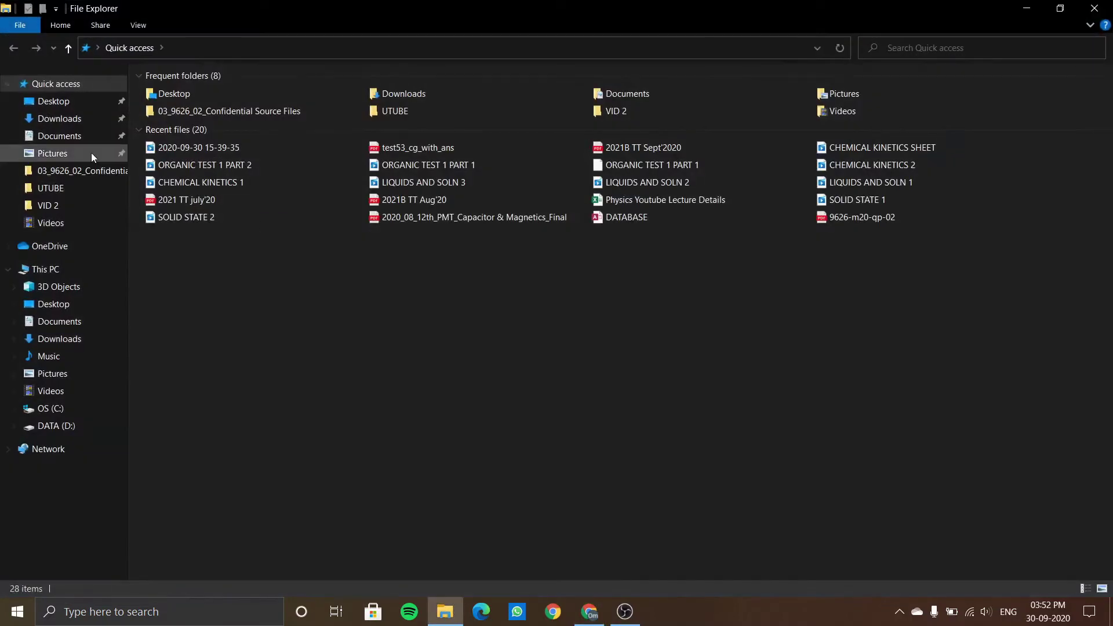
click(81, 120)
click(283, 110)
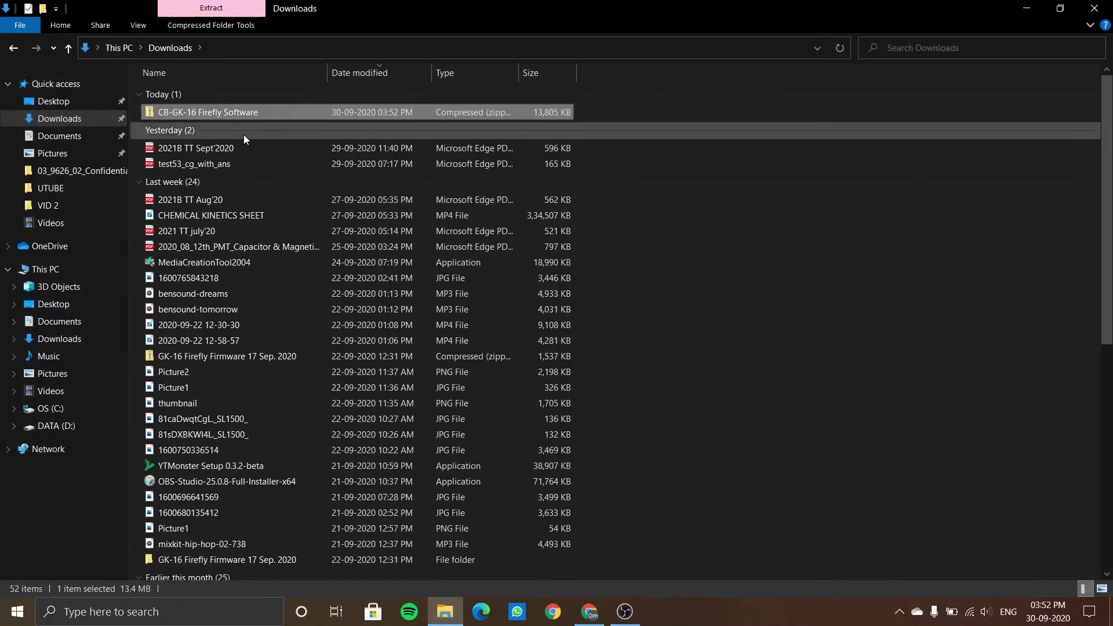
right_click(255, 116)
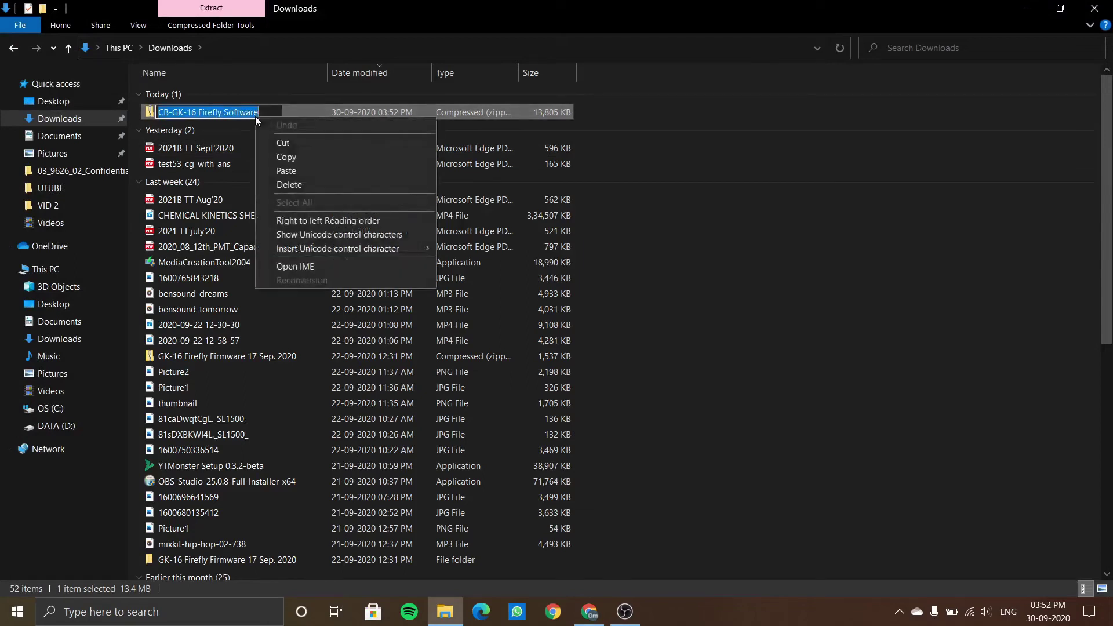
key(Escape)
right_click(301, 116)
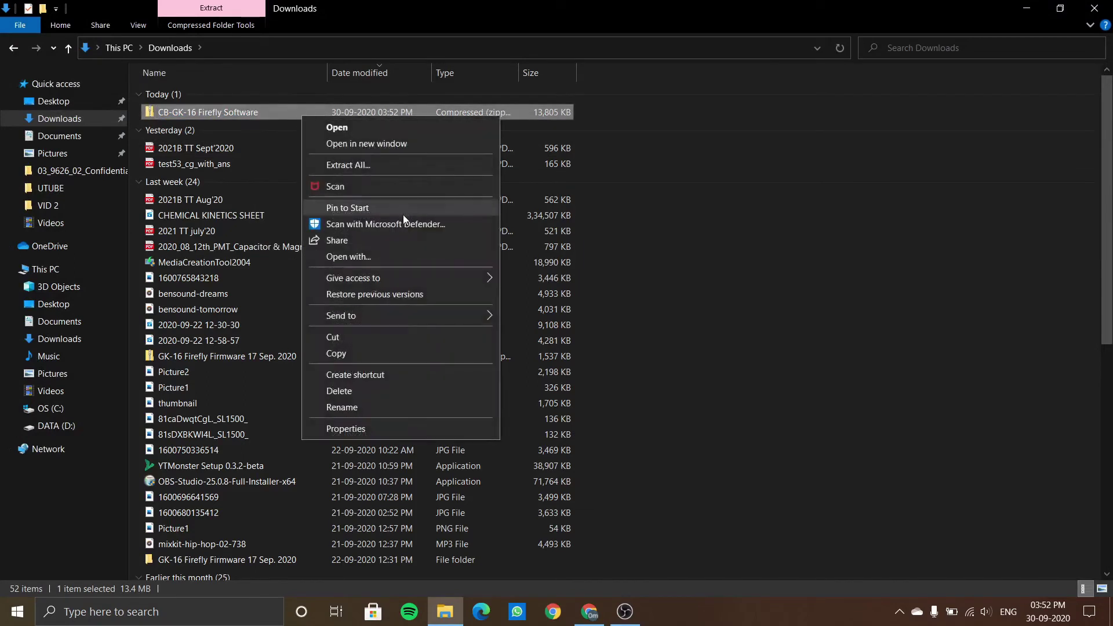
click(346, 158)
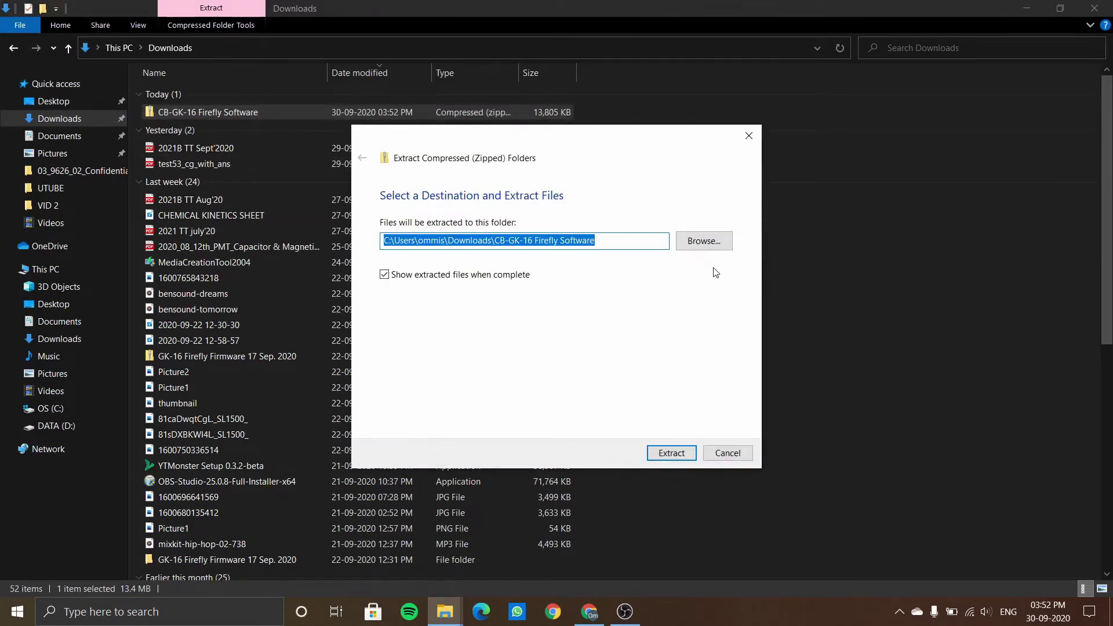
click(682, 453)
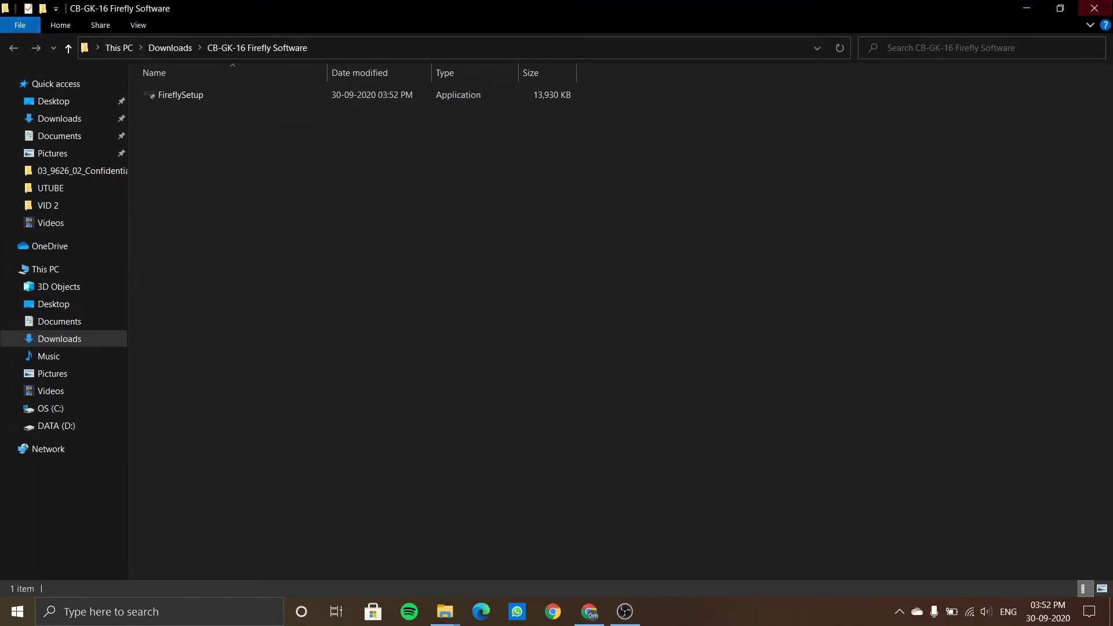
Run FireflySetup from the extracted CB-GK-16 Firefly Software folder in Downloads and allow it past the SmartScreen block.
click(1093, 8)
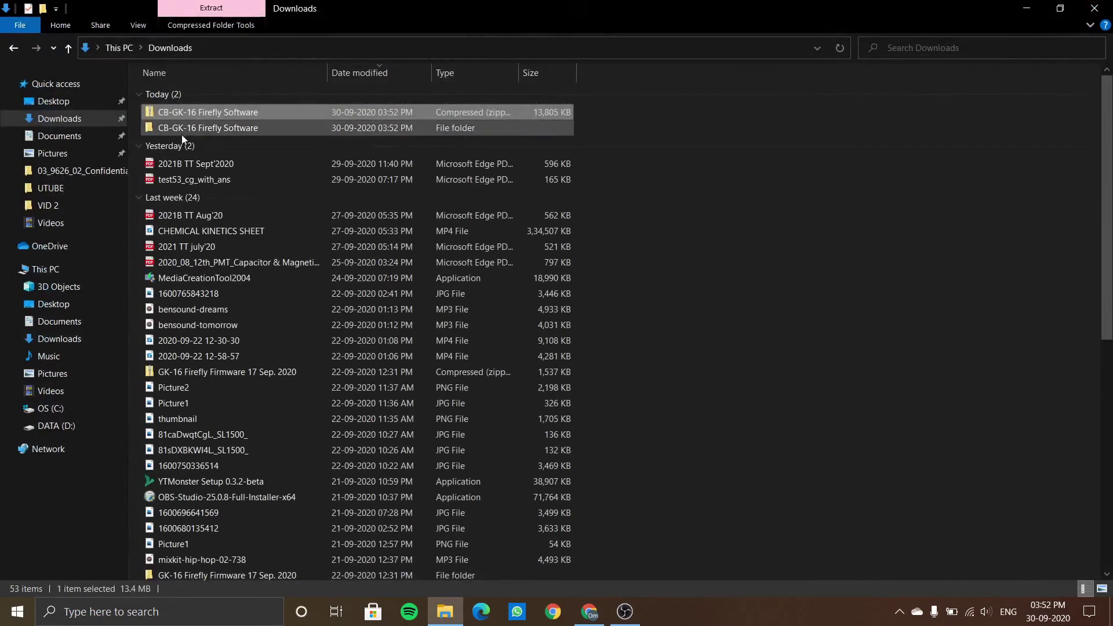
double_click(176, 130)
double_click(233, 96)
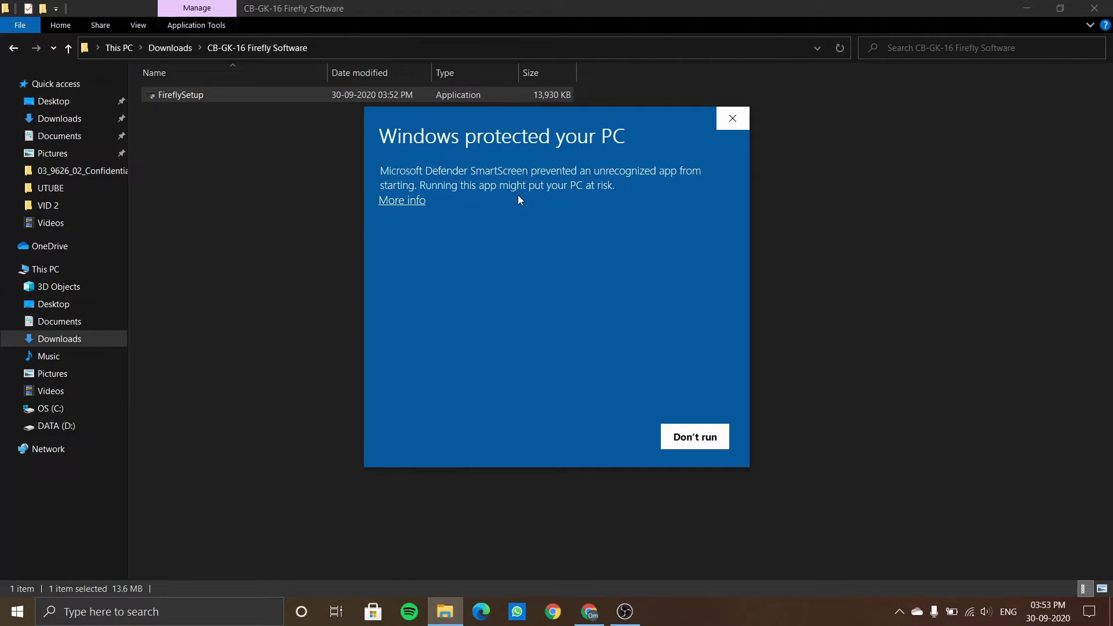
click(402, 201)
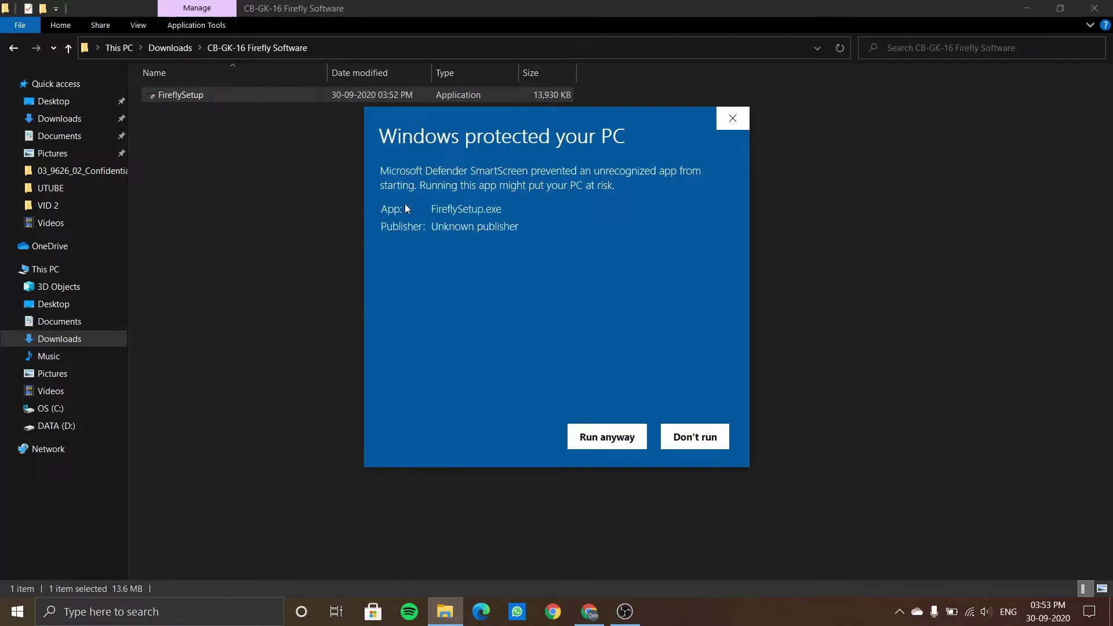
click(601, 446)
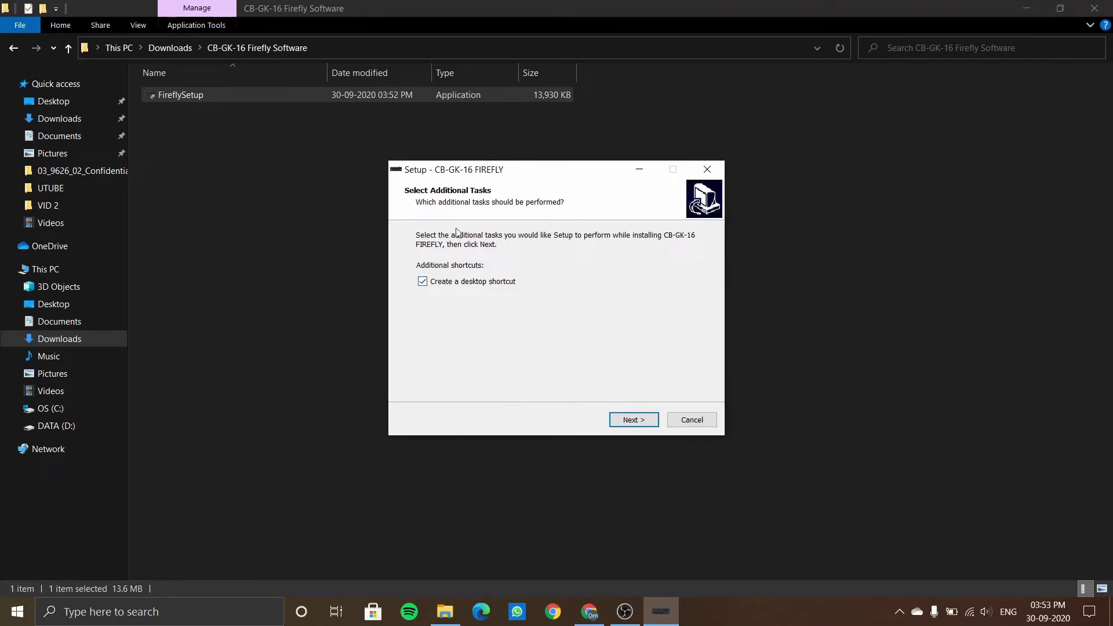
Install CB-GK-16 FIREFLY with a desktop shortcut and finish the setup wizard.
click(637, 419)
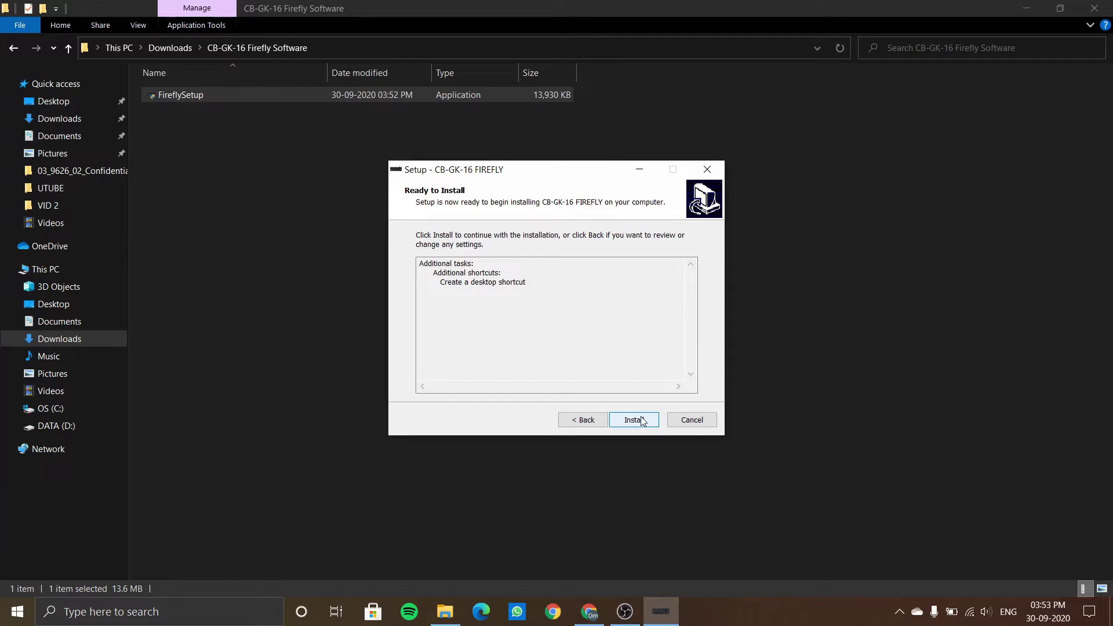
click(642, 420)
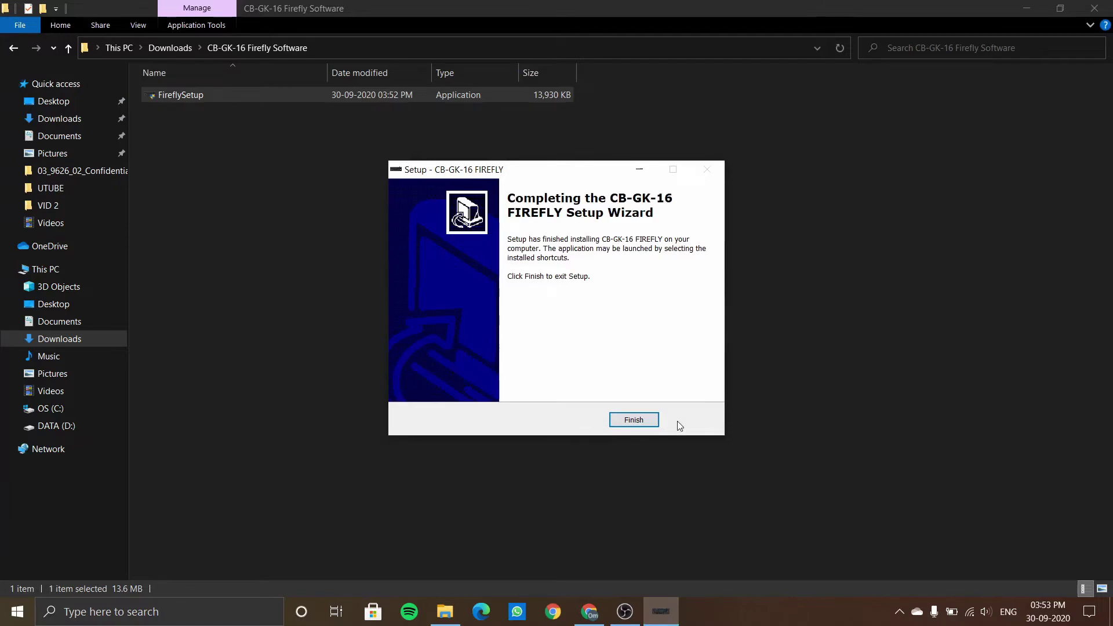
click(640, 421)
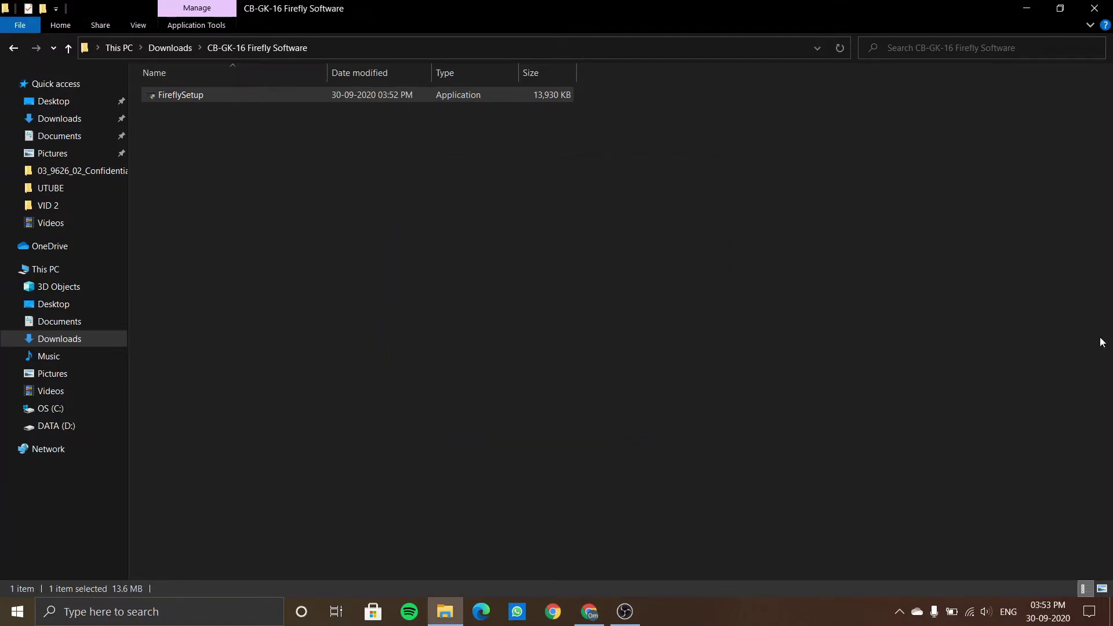
Show the desktop and launch the CB-GK-16 FIREFLY software from its shortcut.
click(1109, 612)
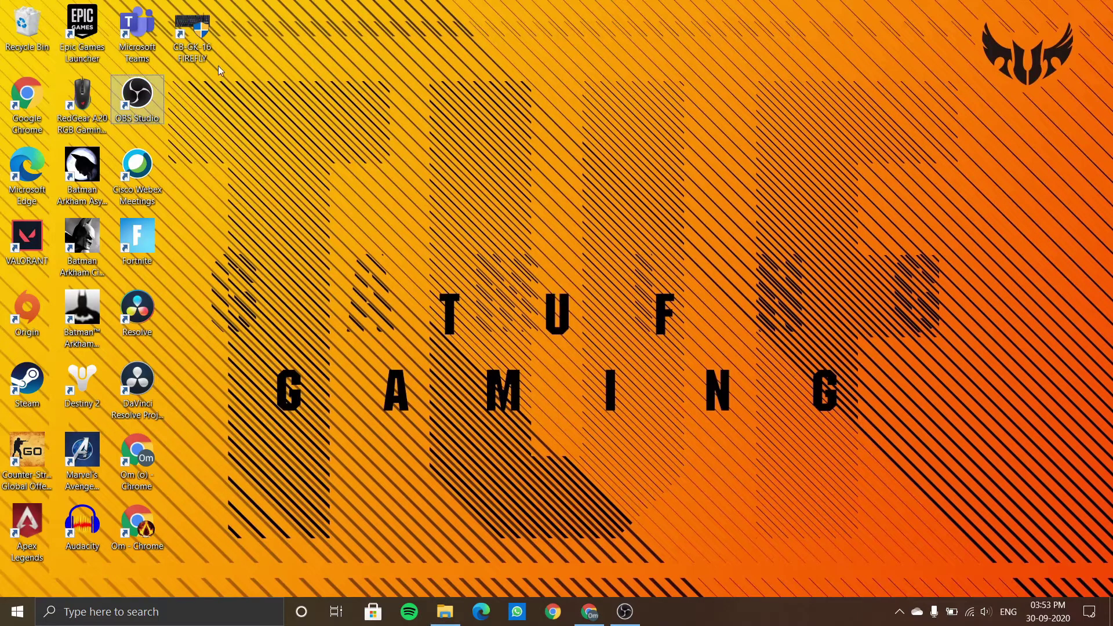
click(181, 56)
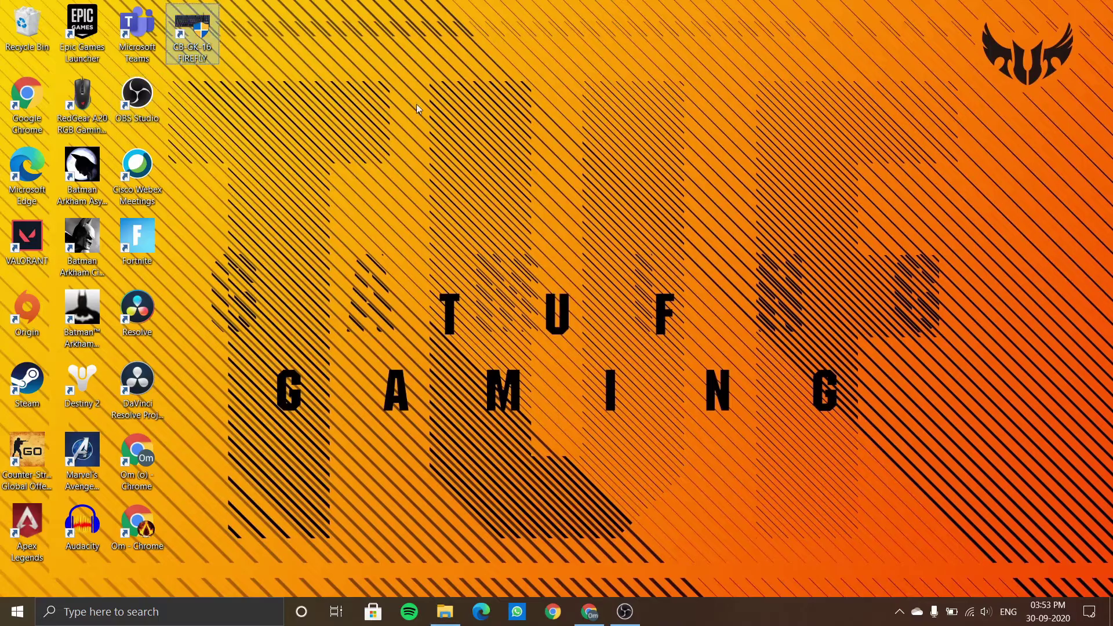
double_click(197, 37)
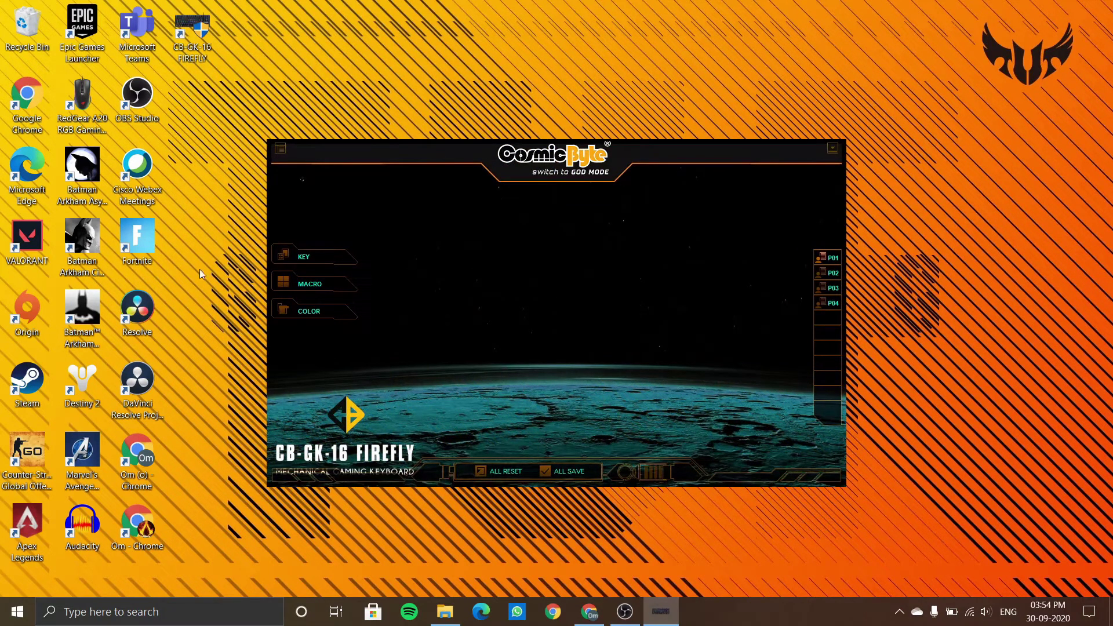
Open the keyboard software's settings and turn the sound off.
click(281, 149)
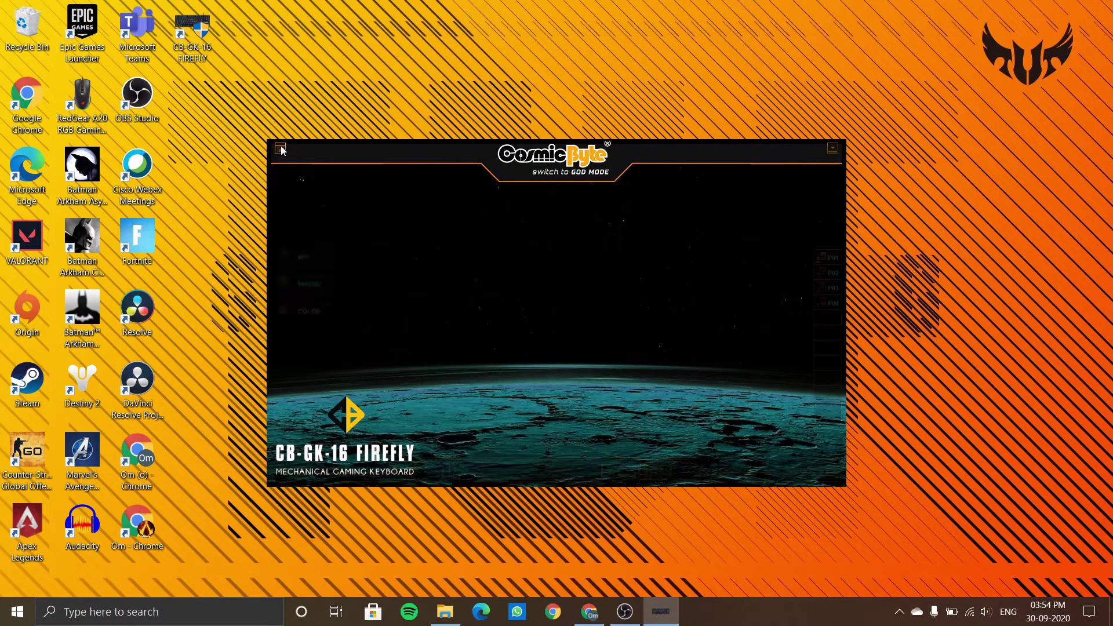
click(389, 203)
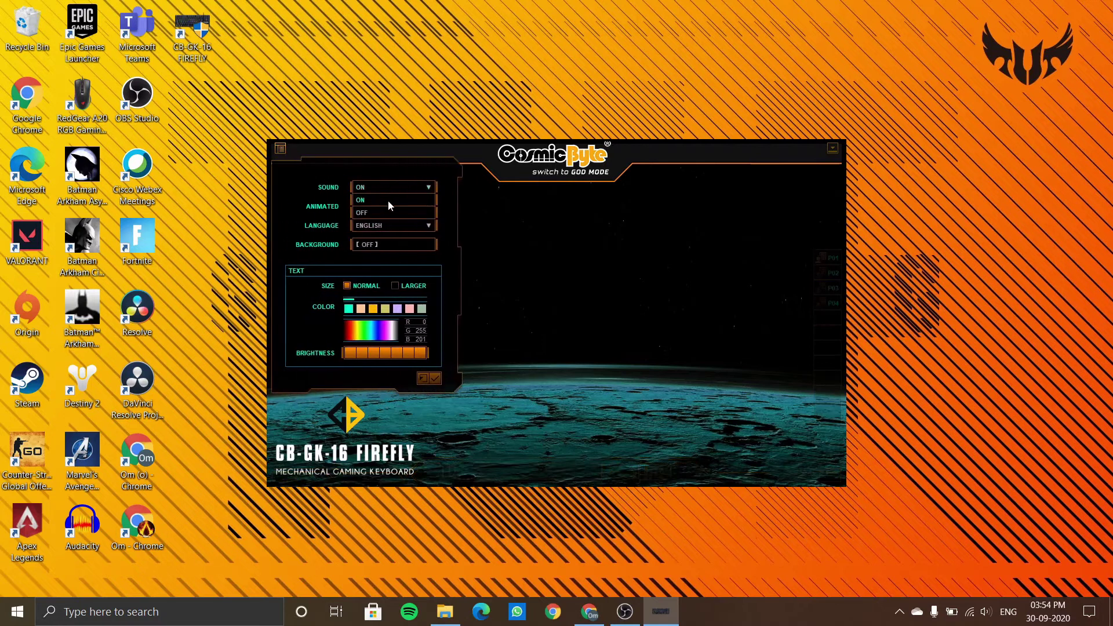
click(361, 212)
click(379, 187)
click(383, 189)
View the background image chooser without picking a picture, and apply the software settings.
click(378, 248)
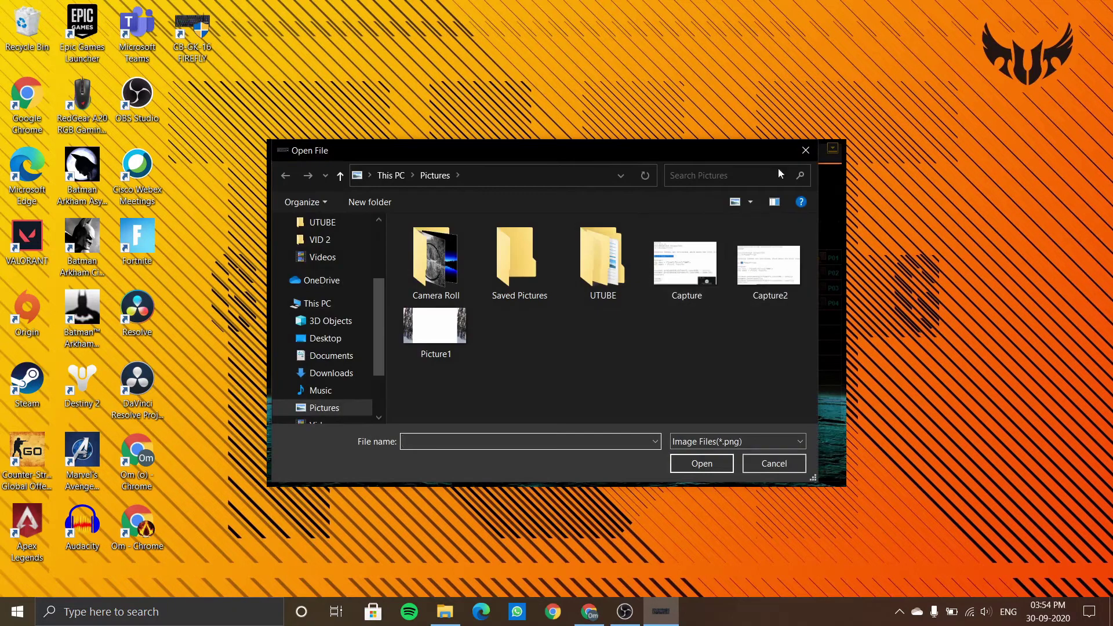
click(810, 149)
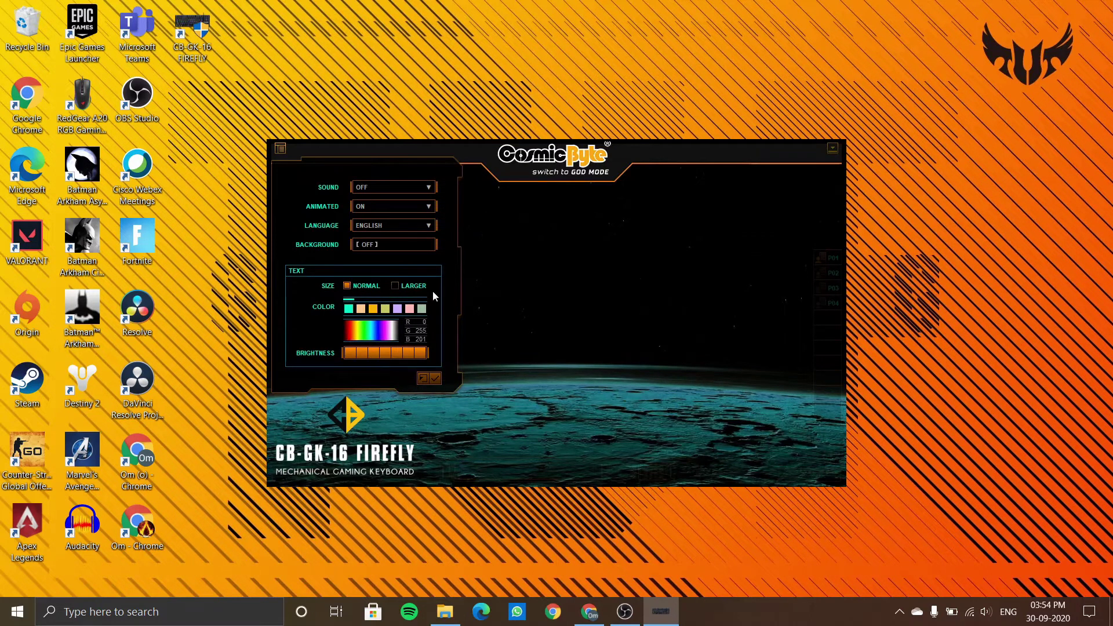
click(435, 378)
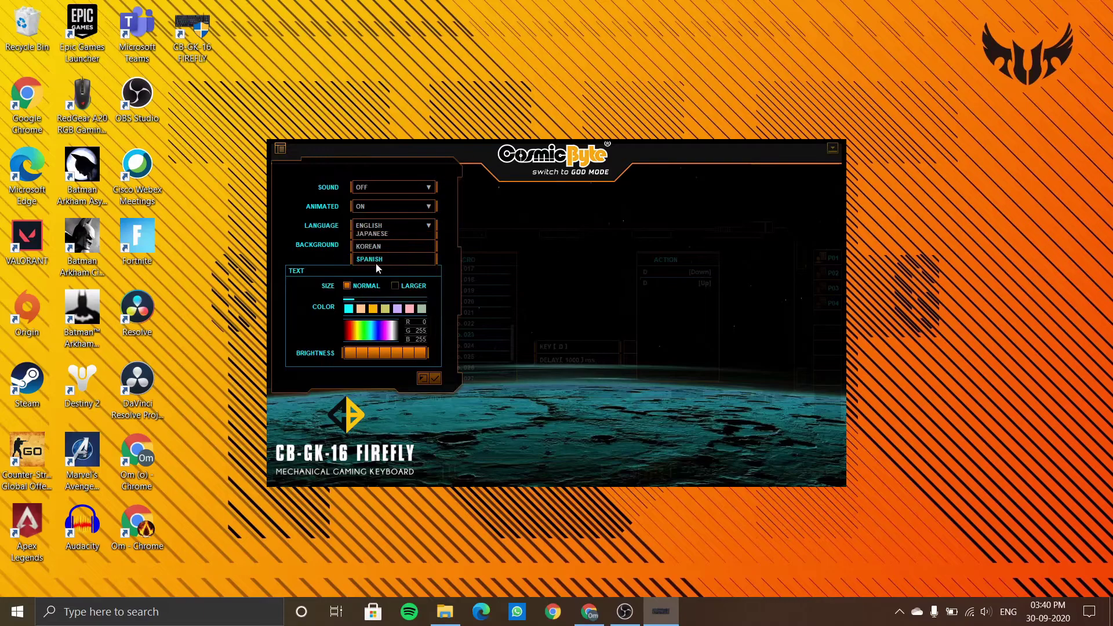
click(435, 378)
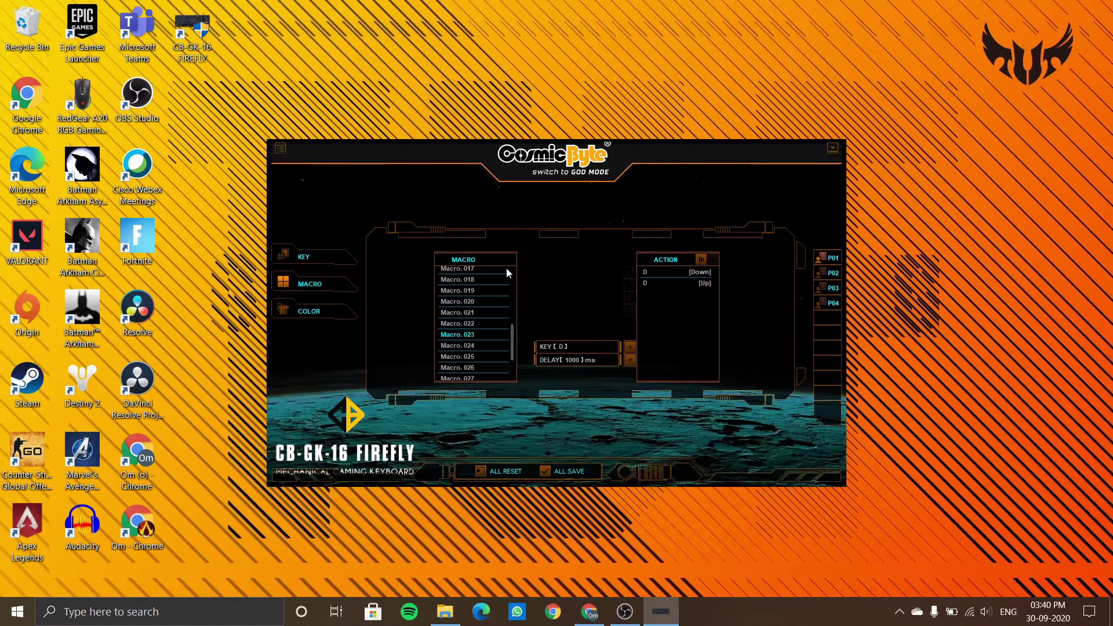
Go to the key assignments and reset the M key to its default keyboard function.
click(303, 256)
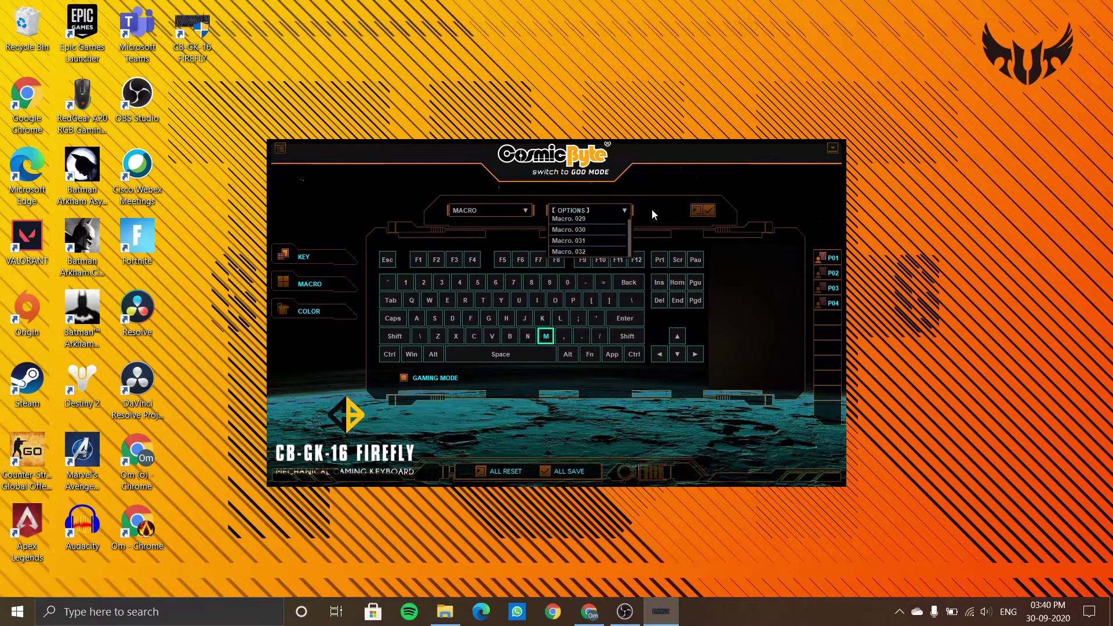
click(516, 220)
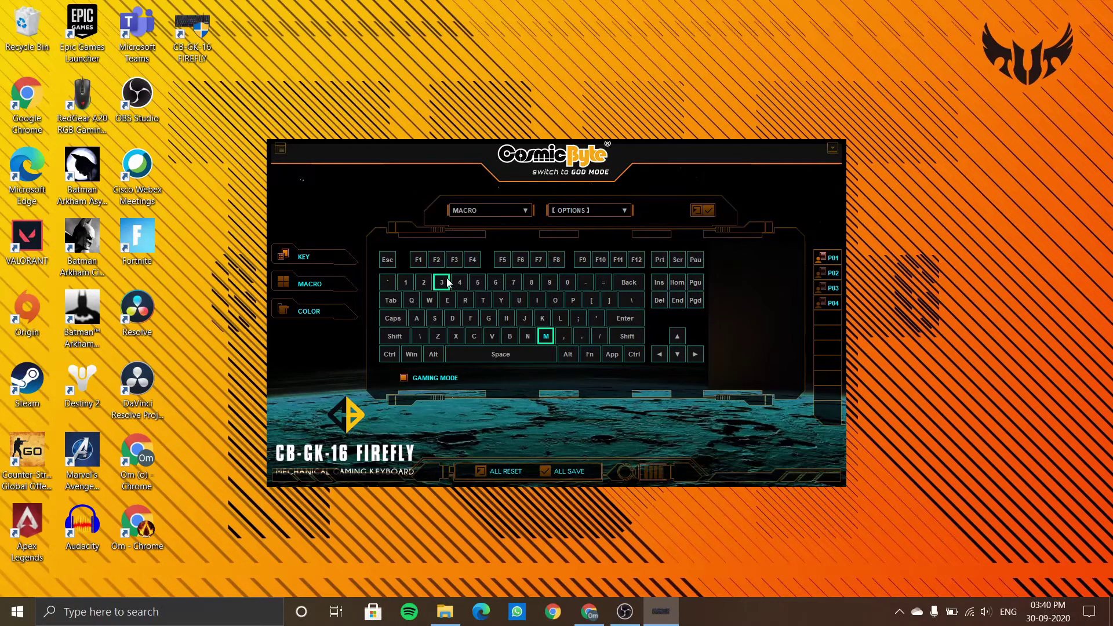
key(n)
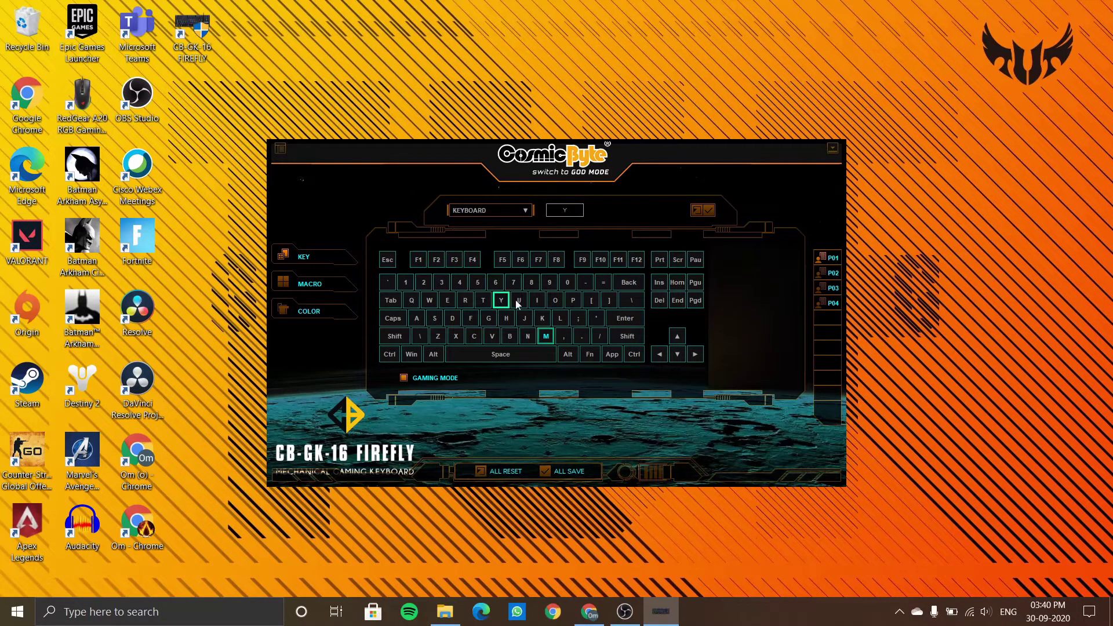
click(539, 339)
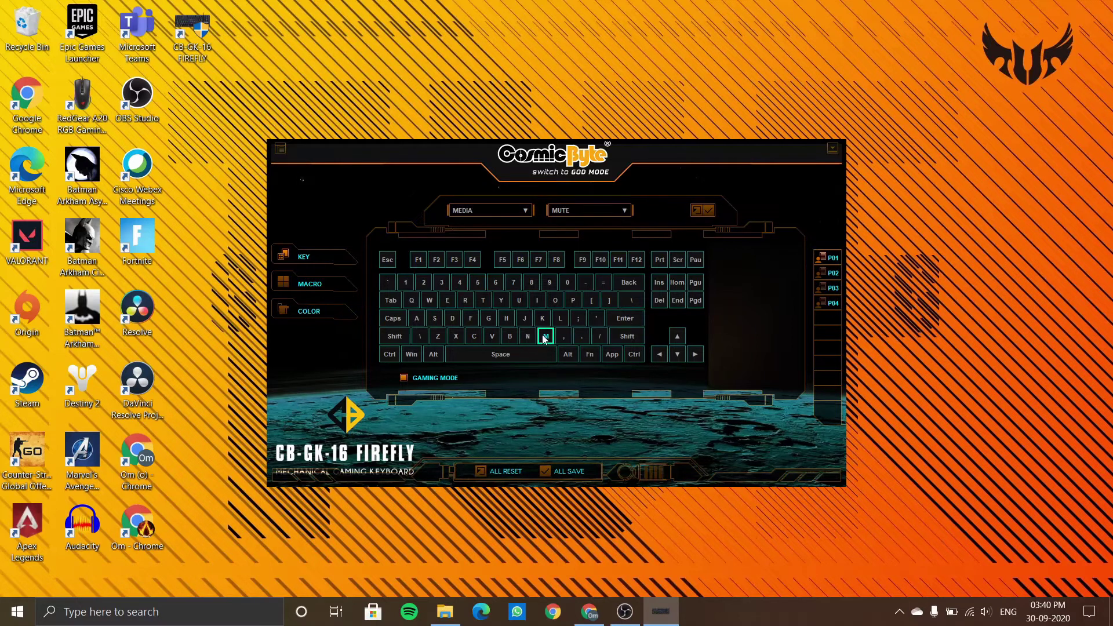
click(481, 471)
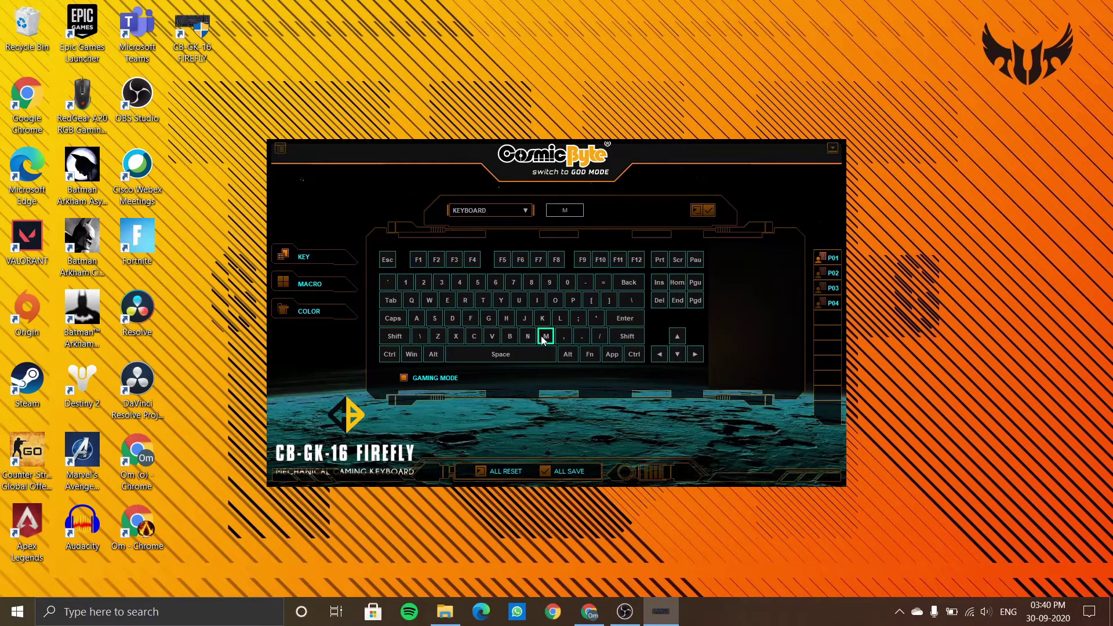
Set the M key's function type to Media and look through the available media options.
click(493, 210)
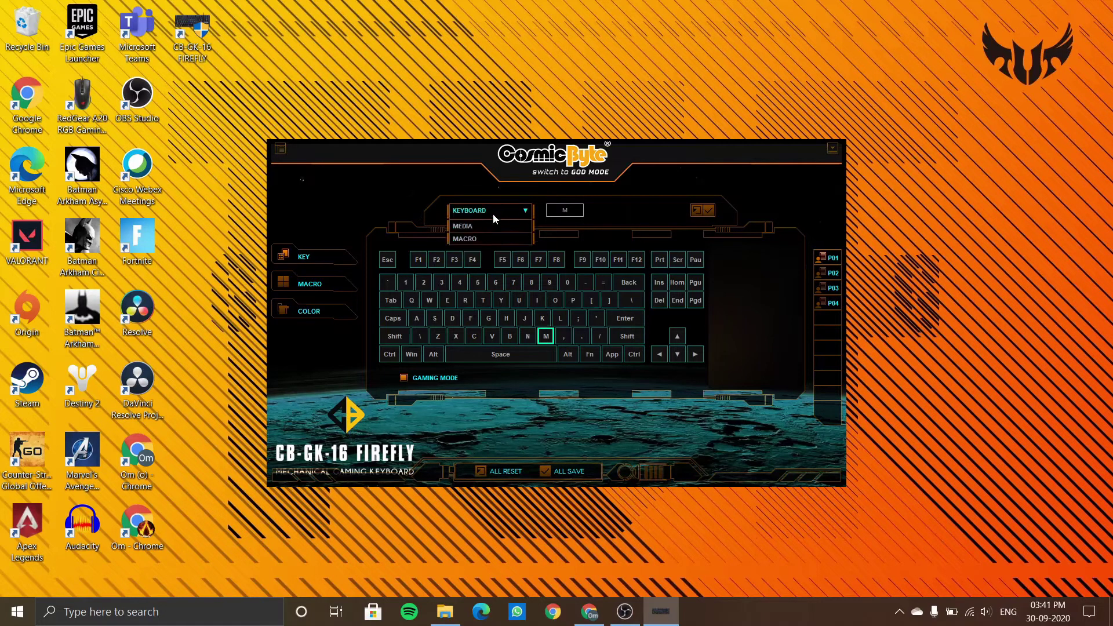
click(462, 236)
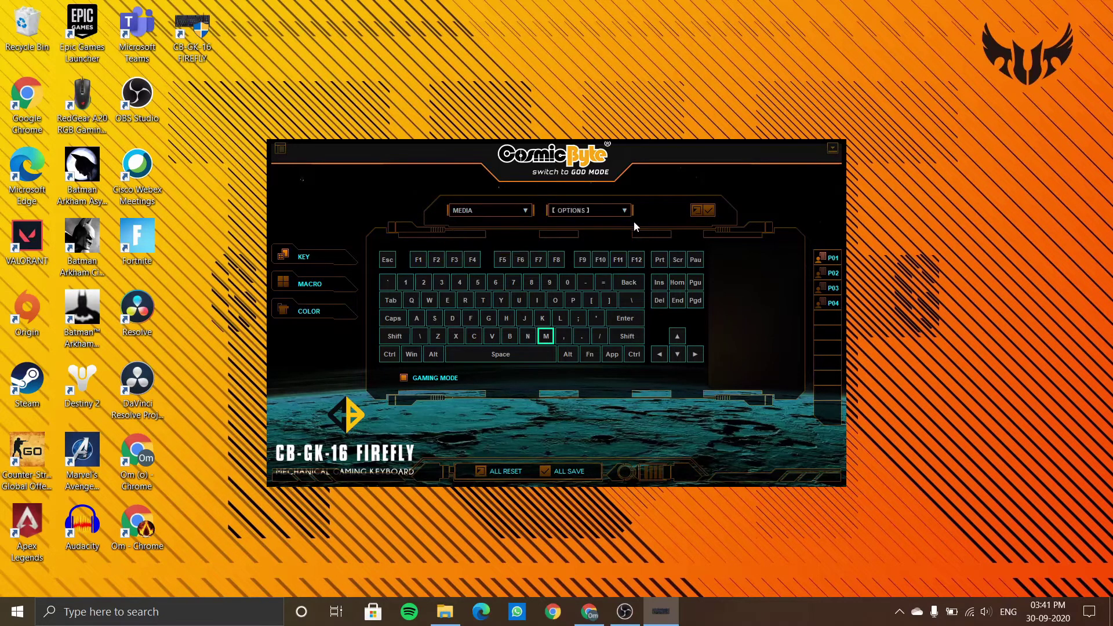
click(613, 210)
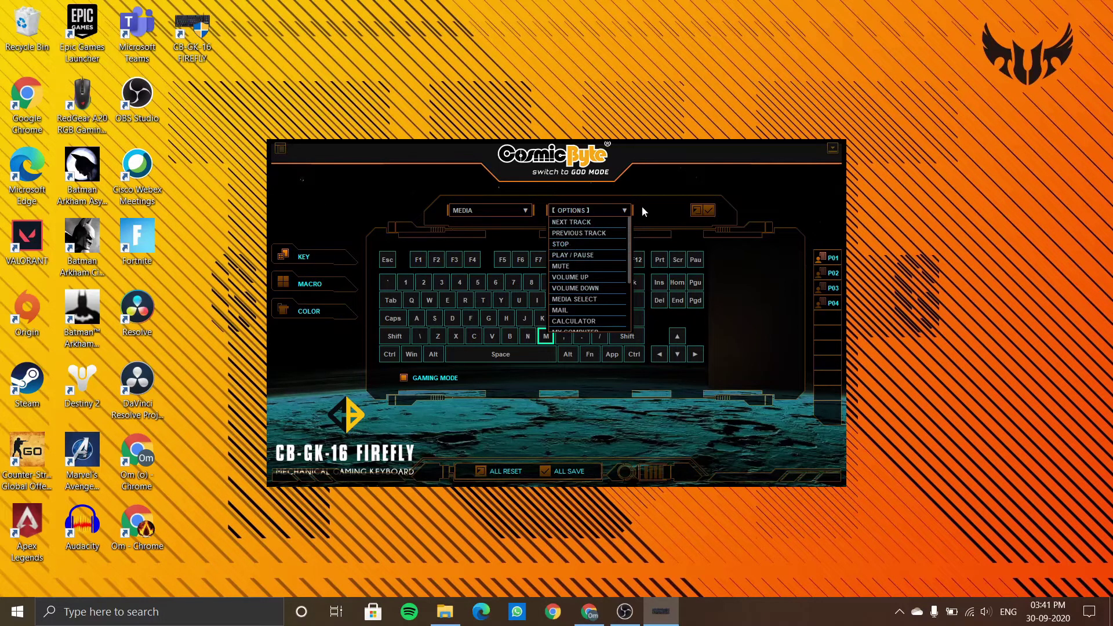
Switch the M key's function type to Macro and look through the list of assignable macros.
click(503, 212)
click(503, 212)
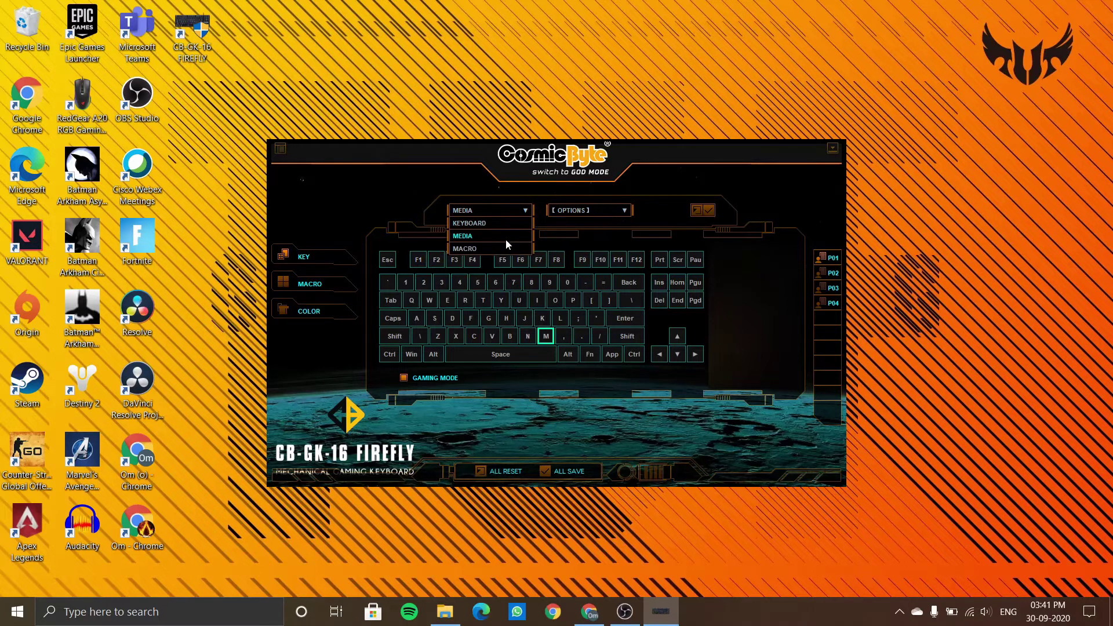
click(497, 248)
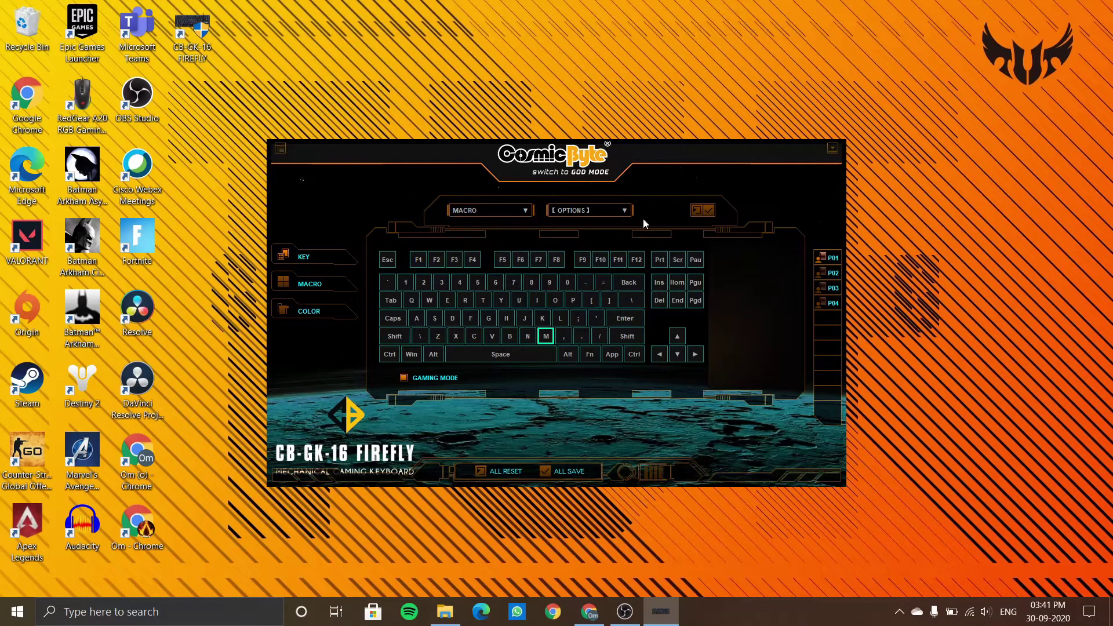
click(604, 210)
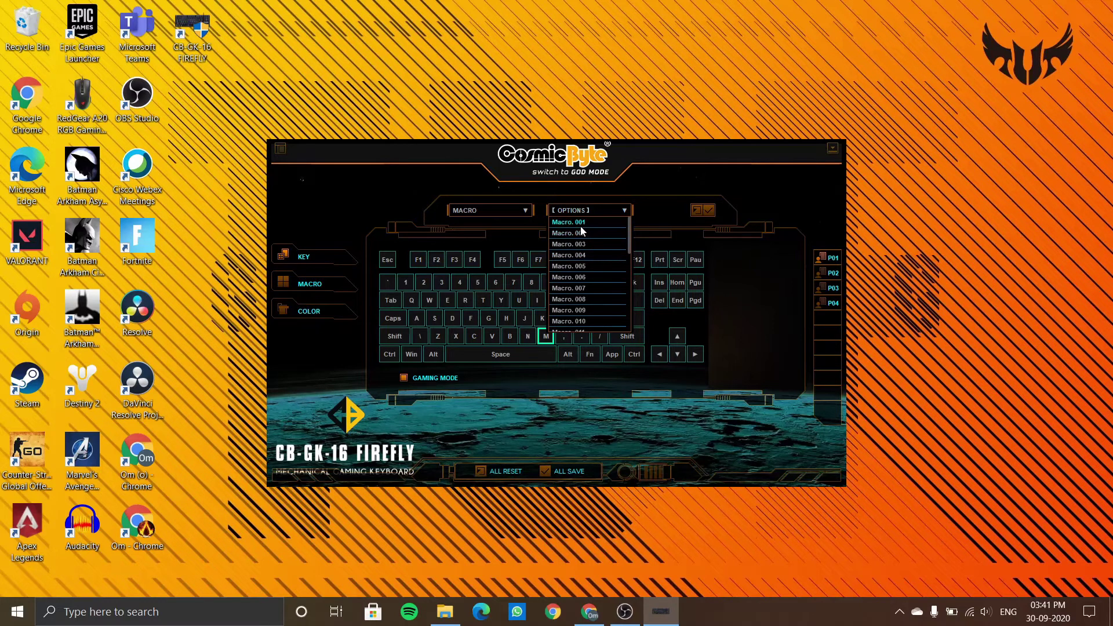
scroll(581, 230, down, 5)
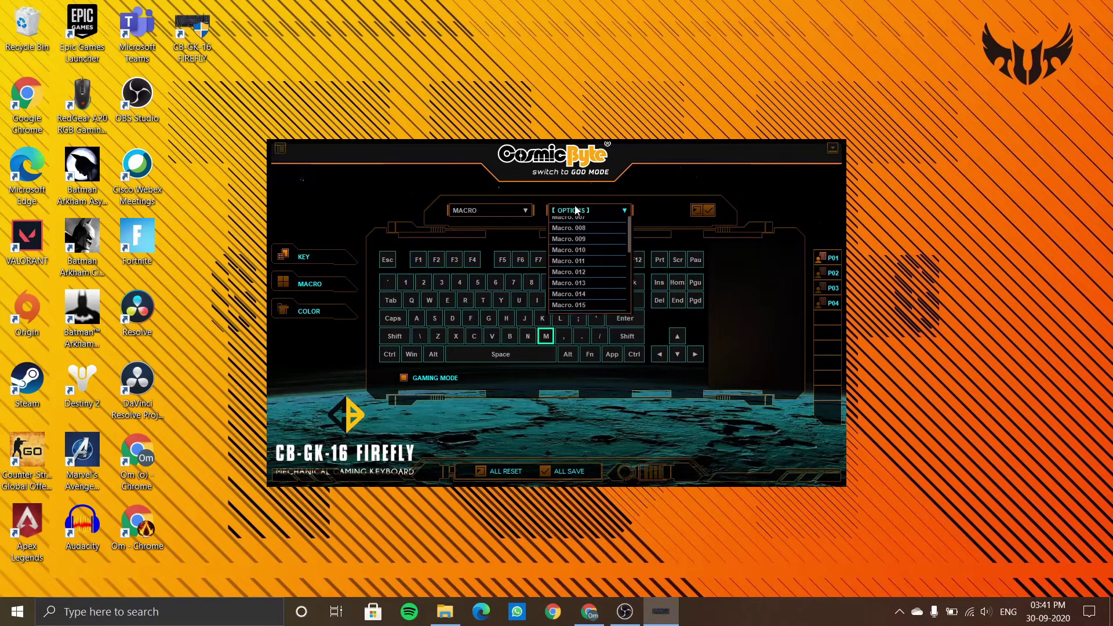
Go to the macro editor and examine the actions stored in Macro. 023 and Macro. 024.
click(327, 282)
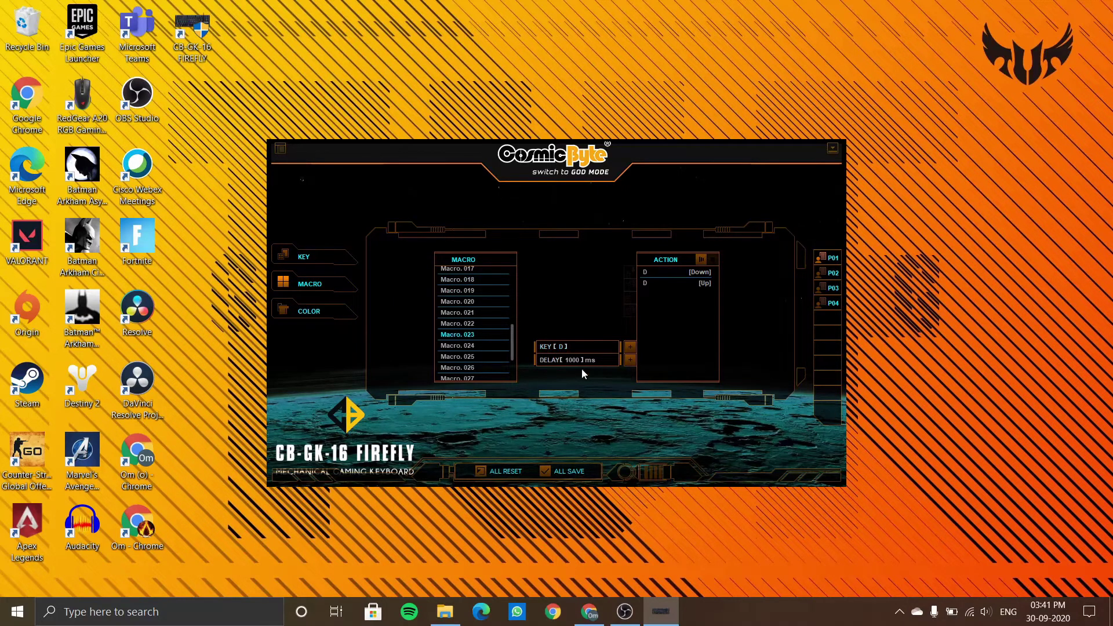
click(484, 471)
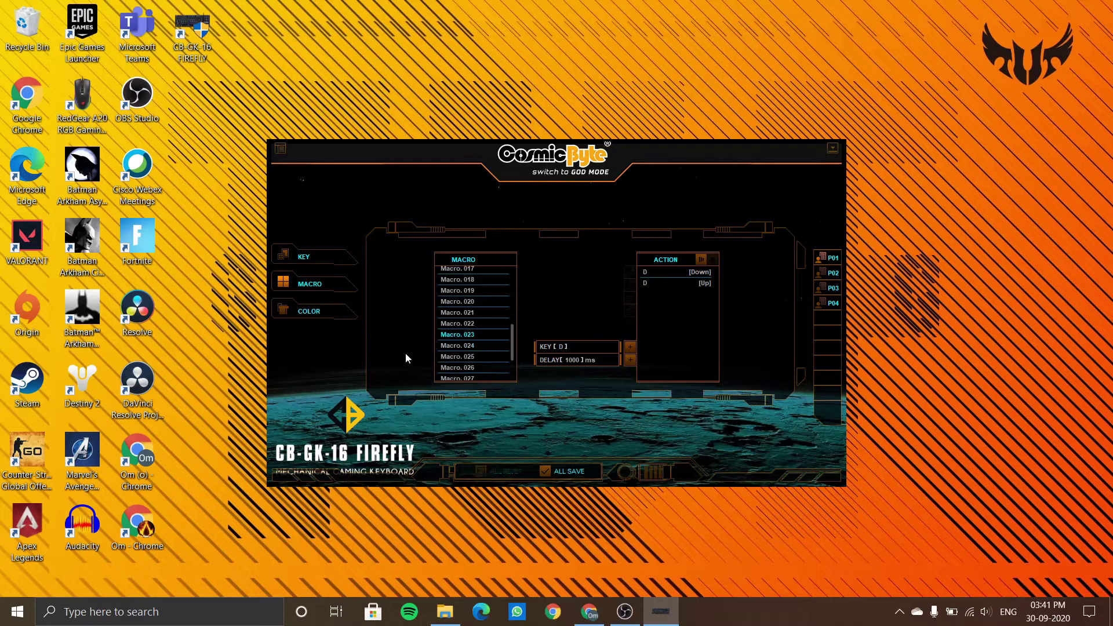
click(465, 336)
click(474, 346)
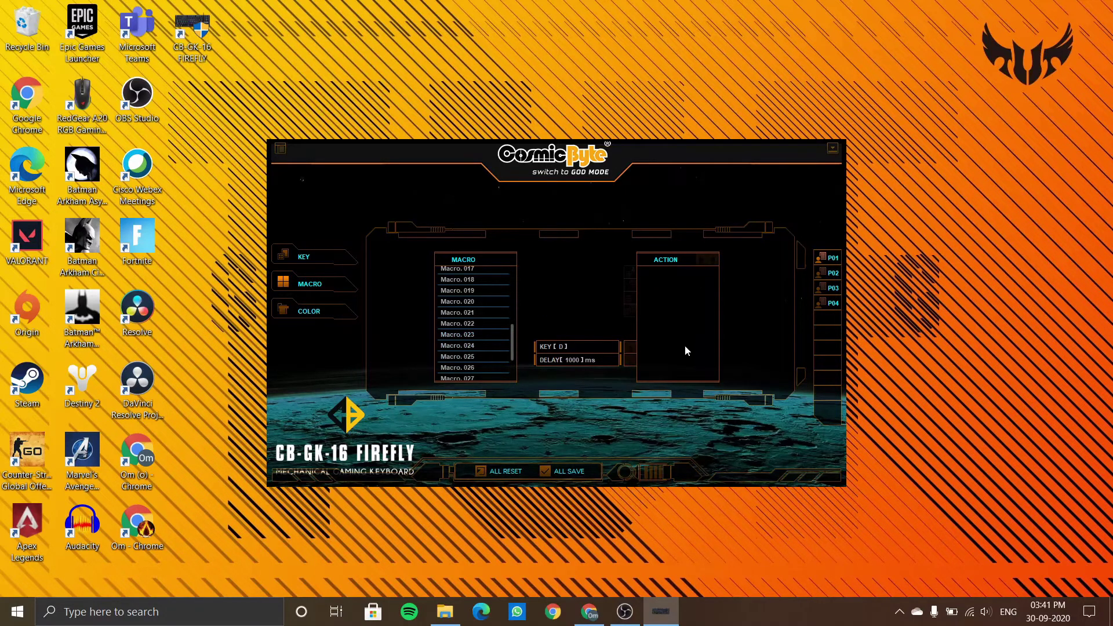
Set the macro key to G and add its press and release to the actions of Macro. 023.
click(579, 349)
key(g)
click(603, 349)
key(g)
click(631, 347)
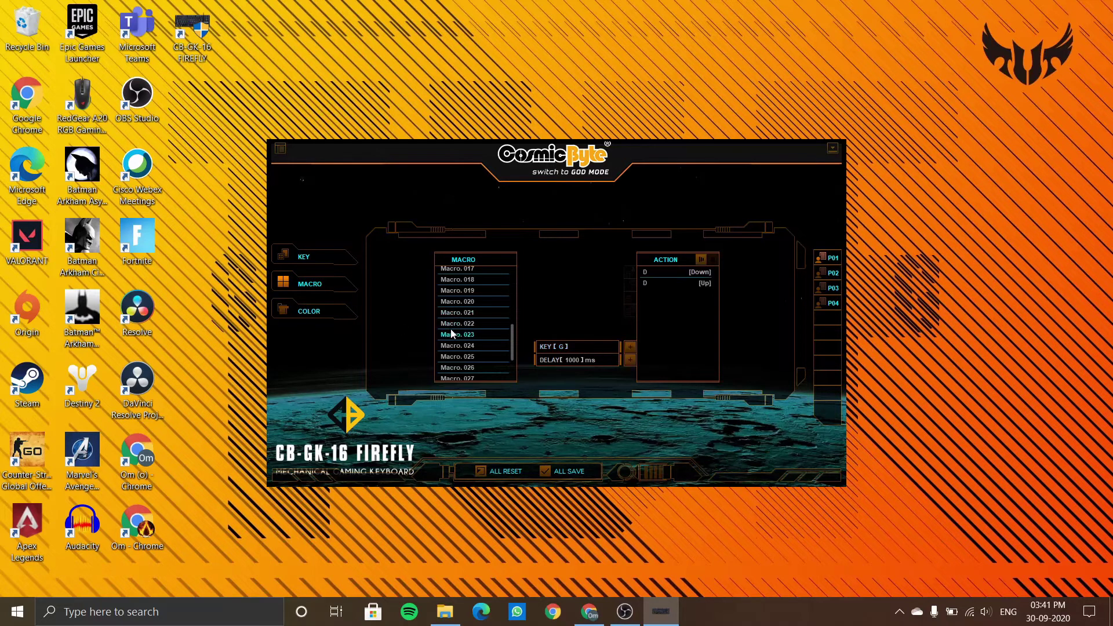
click(629, 345)
Select Macro. 029 and add the G key's press and release to its action list.
scroll(487, 338, down, 2)
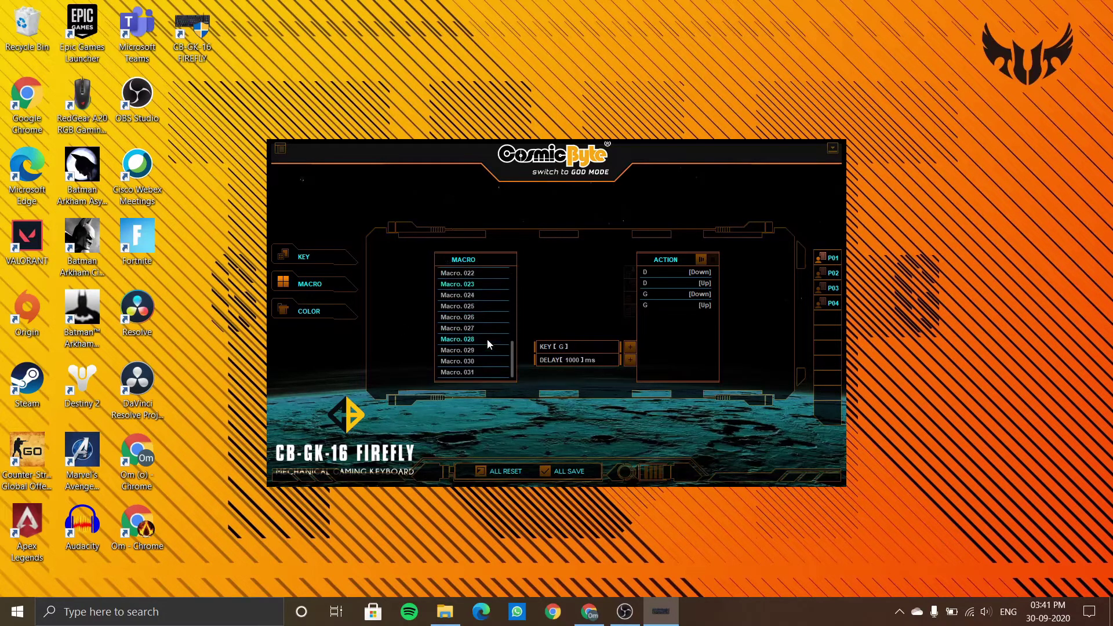
scroll(486, 338, down, 1)
click(450, 337)
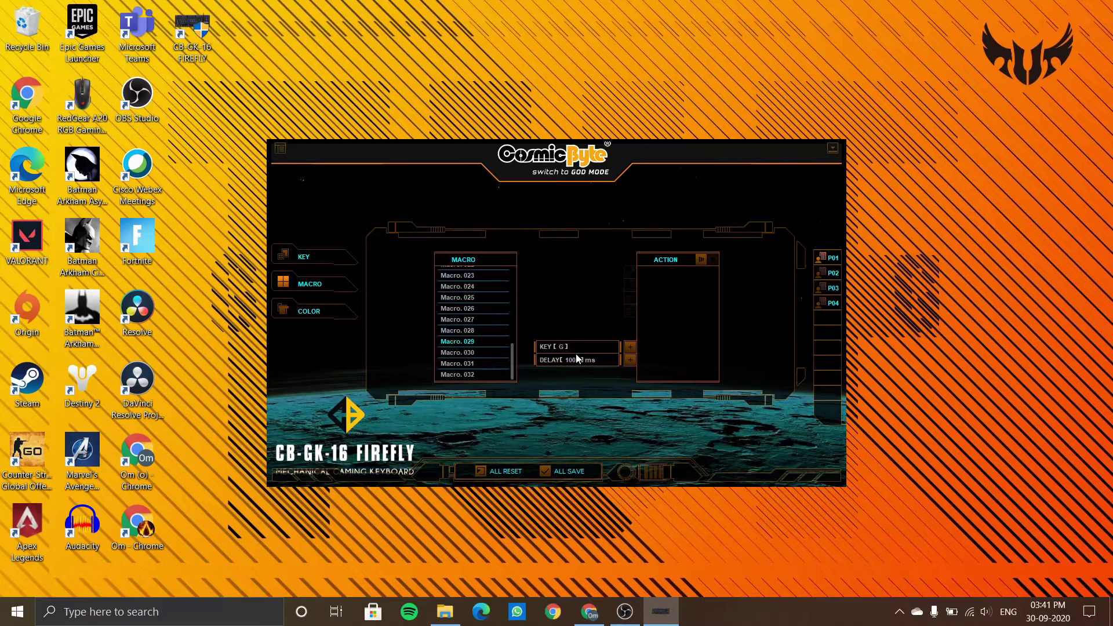
click(625, 349)
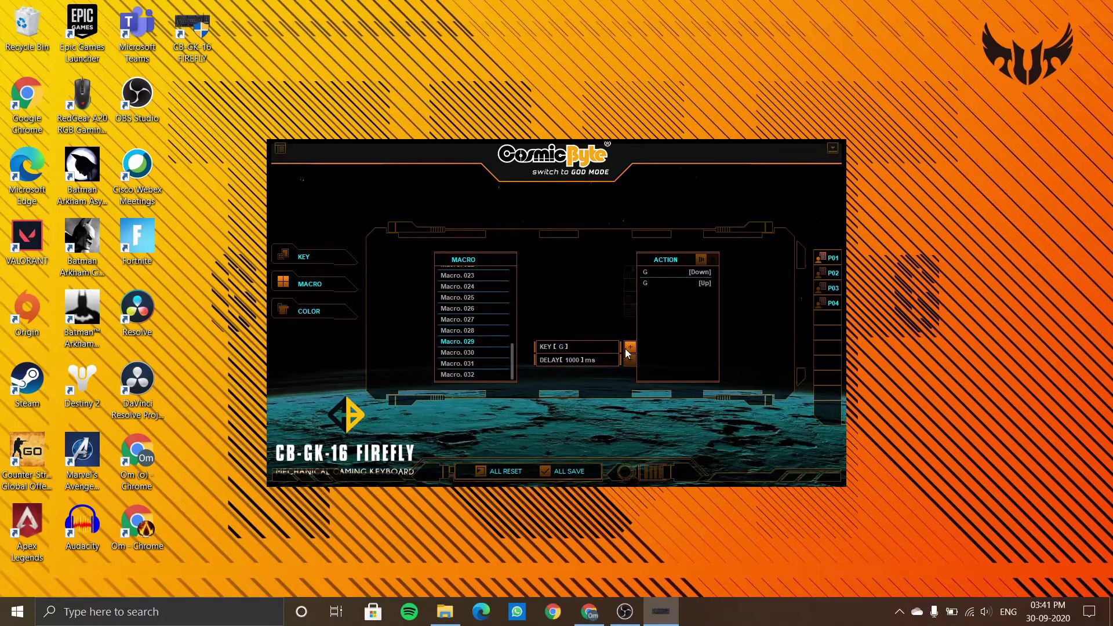
Insert two 1000 ms delays between the G key's press and release in Macro. 029, and a 100 ms delay before the press.
click(701, 283)
click(674, 284)
click(630, 360)
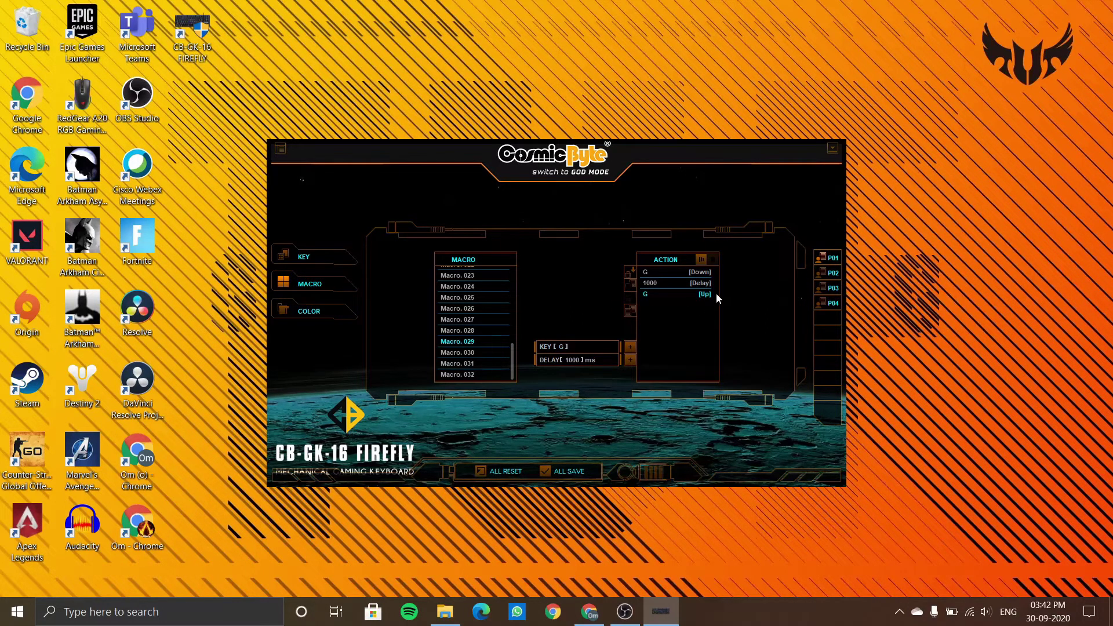
click(654, 291)
click(630, 360)
click(630, 359)
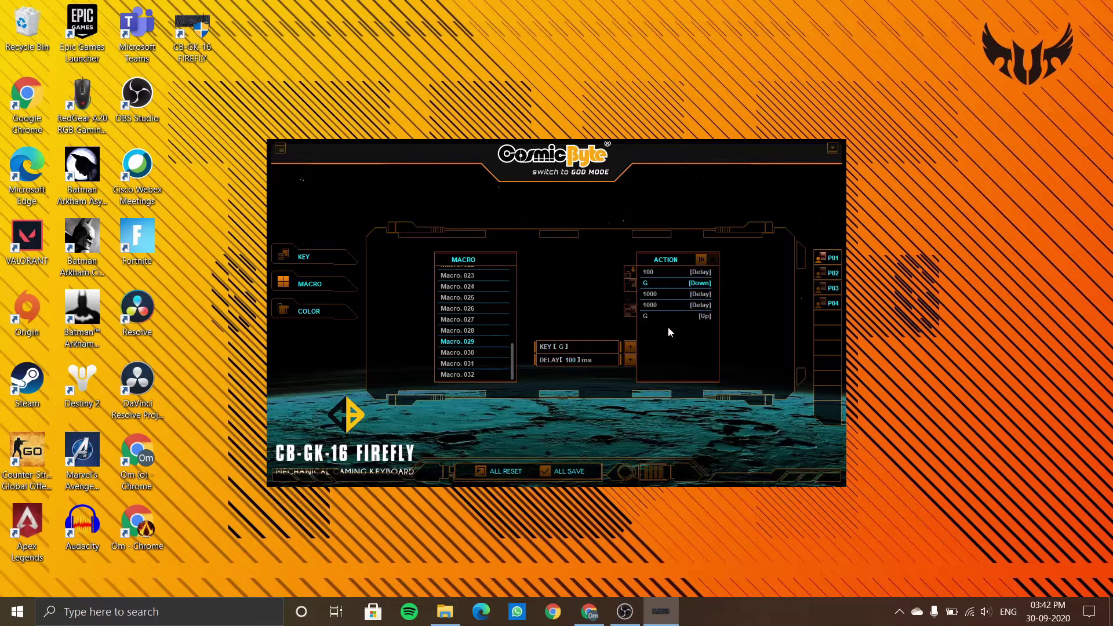
Set the macro key to Y and insert its press and release before the G press in Macro. 029.
click(583, 346)
key(y)
click(628, 347)
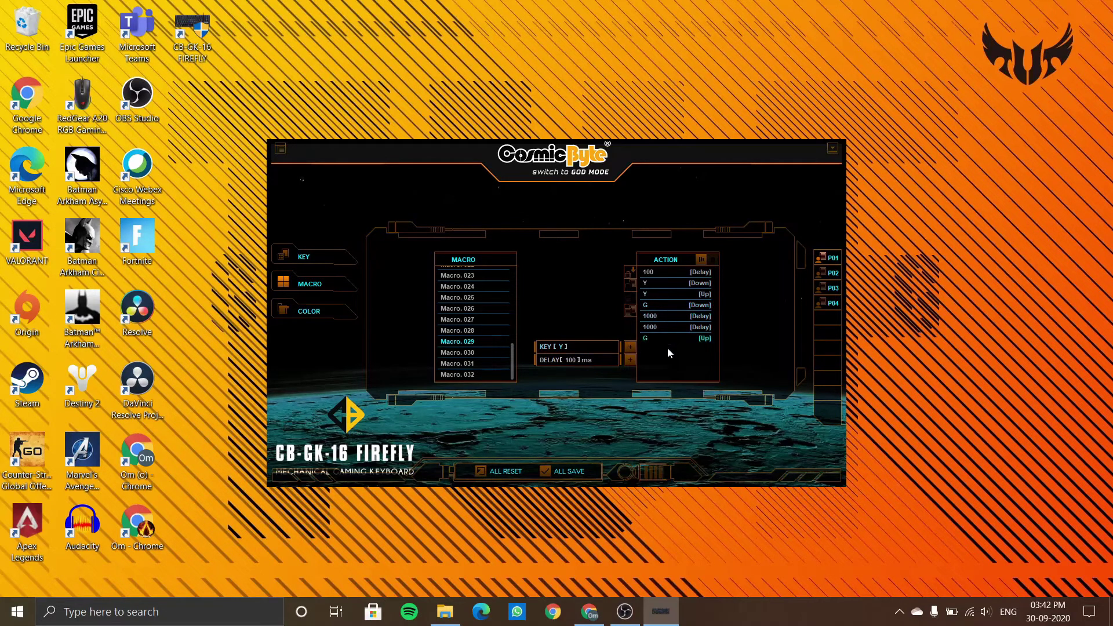
Delete the 100 ms delay and the Y press and release from Macro. 029, and cut and paste the G press back at the start.
click(666, 272)
click(632, 273)
click(631, 274)
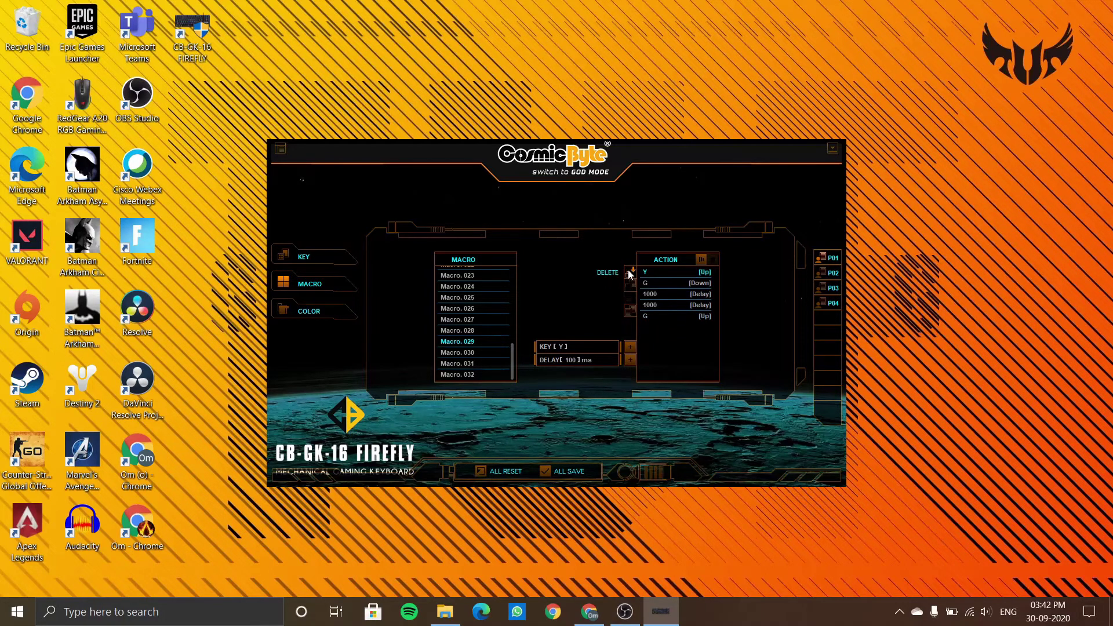
click(631, 275)
click(628, 284)
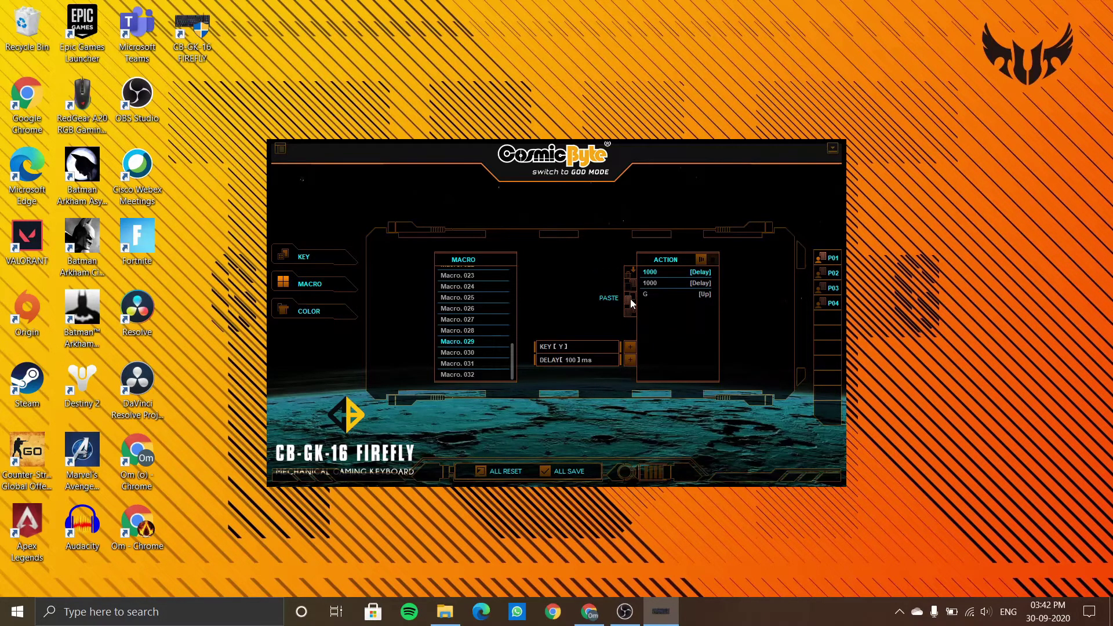
click(630, 299)
Return to the key assignments, switch the G key's function type to Macro and show the assignable macros.
click(310, 257)
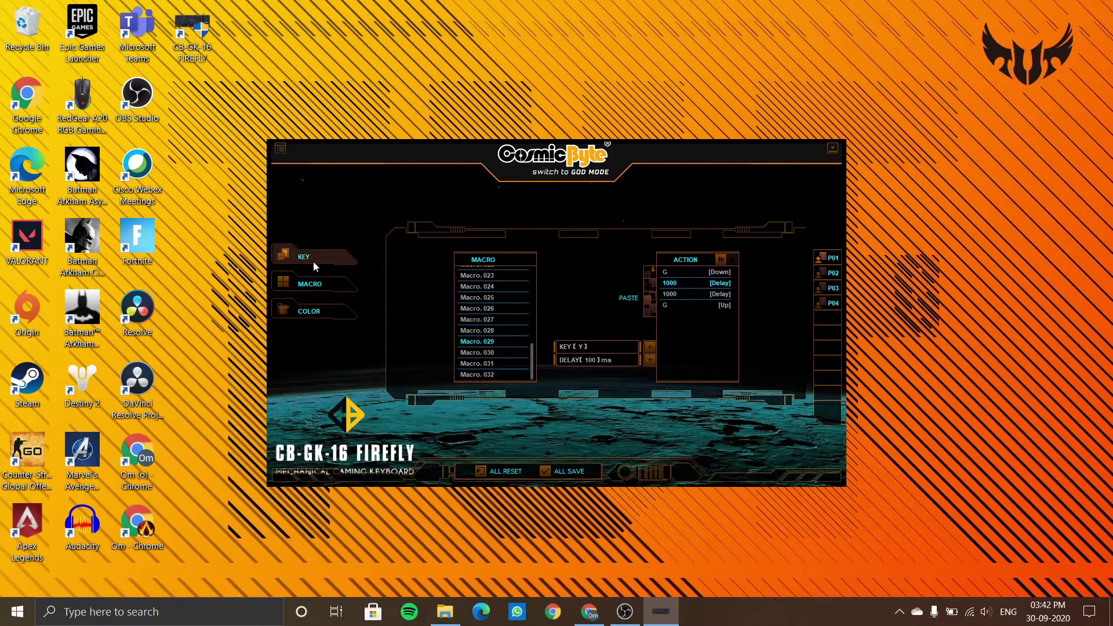
click(491, 322)
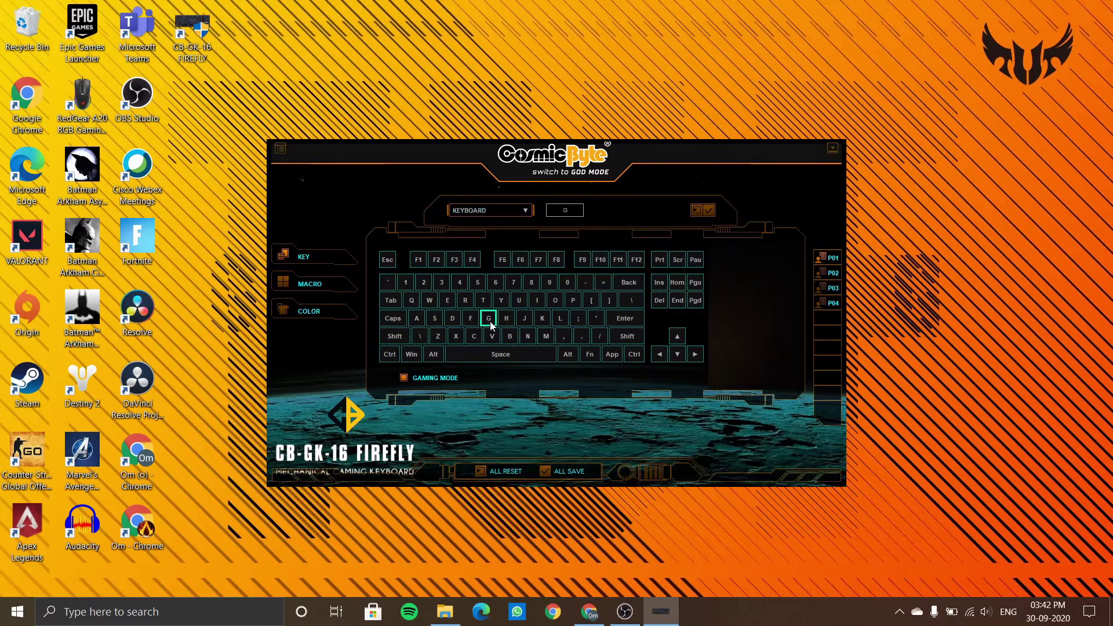
click(517, 212)
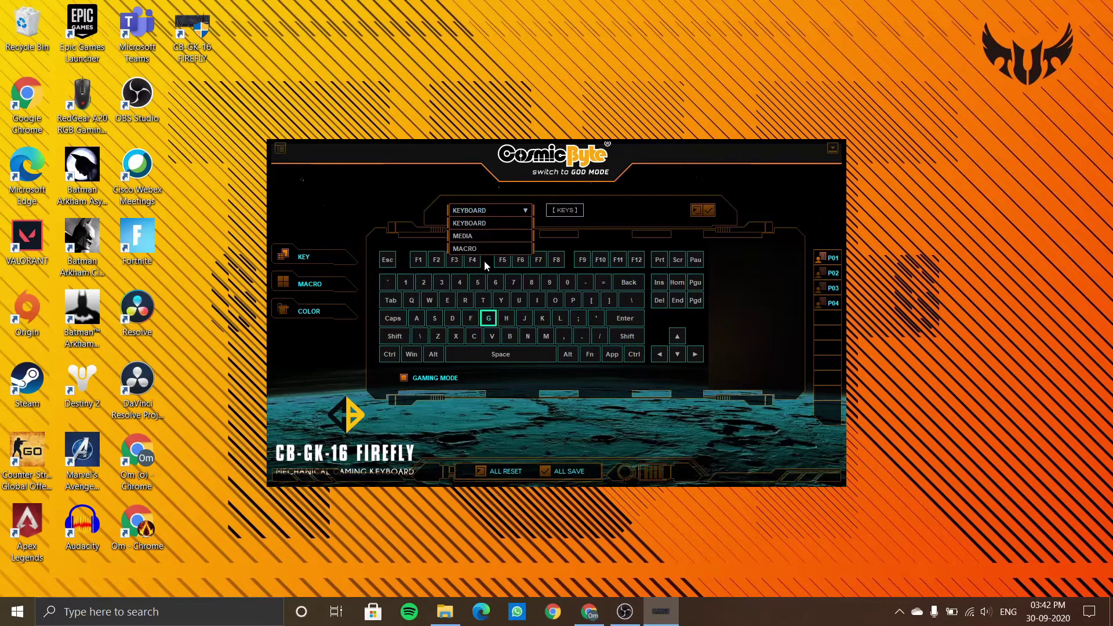
click(473, 249)
click(596, 212)
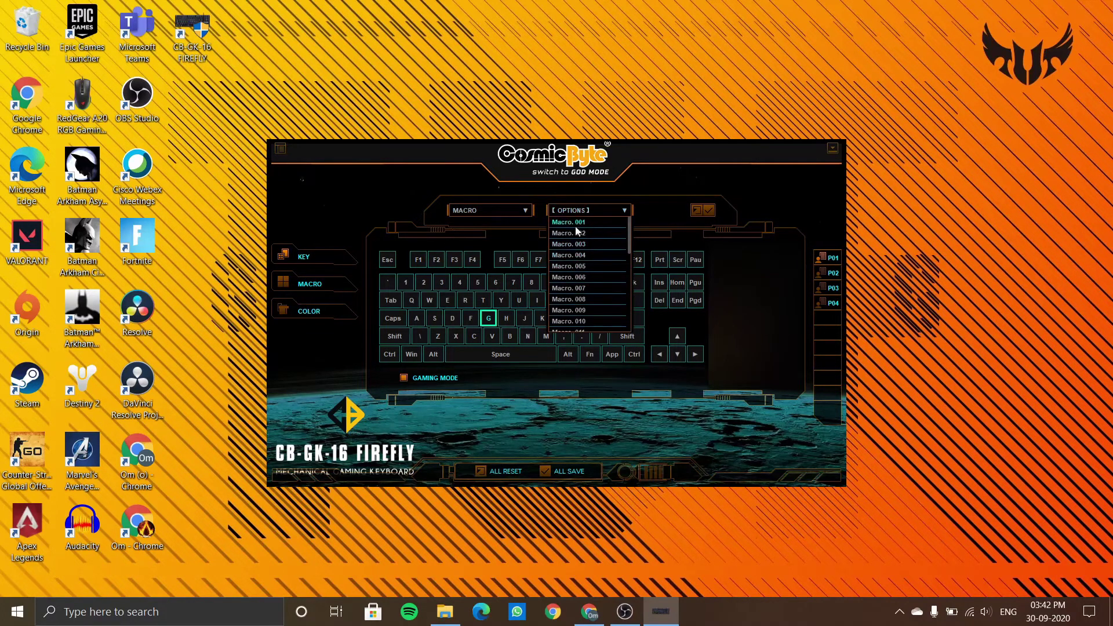
Apply All Reset to the key assignments and again in the macro editor, and show the actions stored in Macro. 001.
click(481, 476)
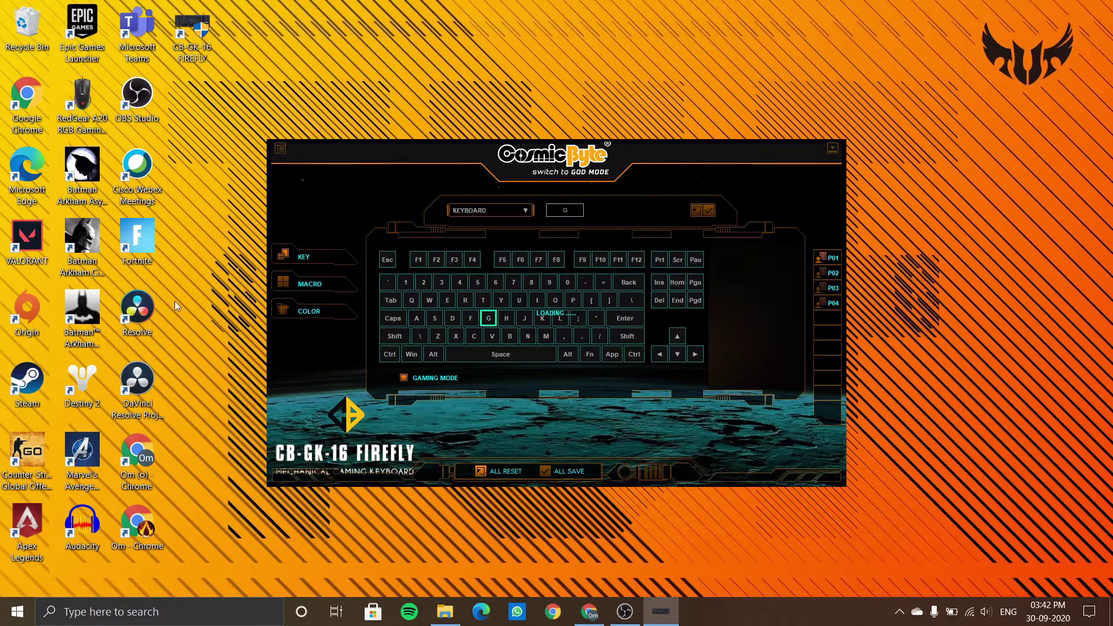
click(305, 289)
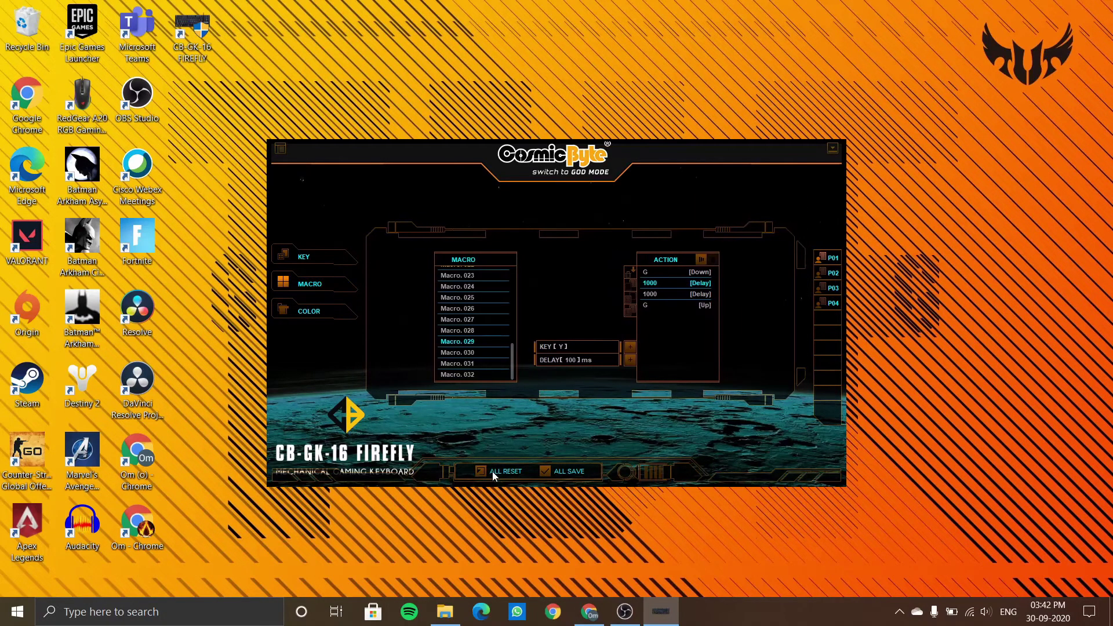
click(478, 469)
scroll(457, 335, up, 7)
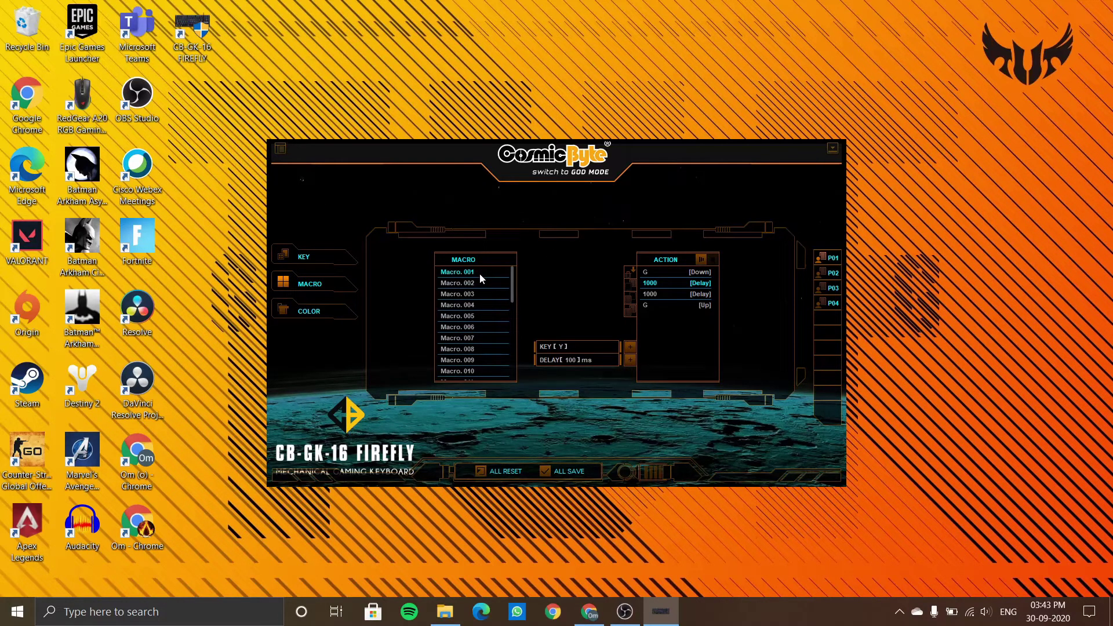
click(479, 273)
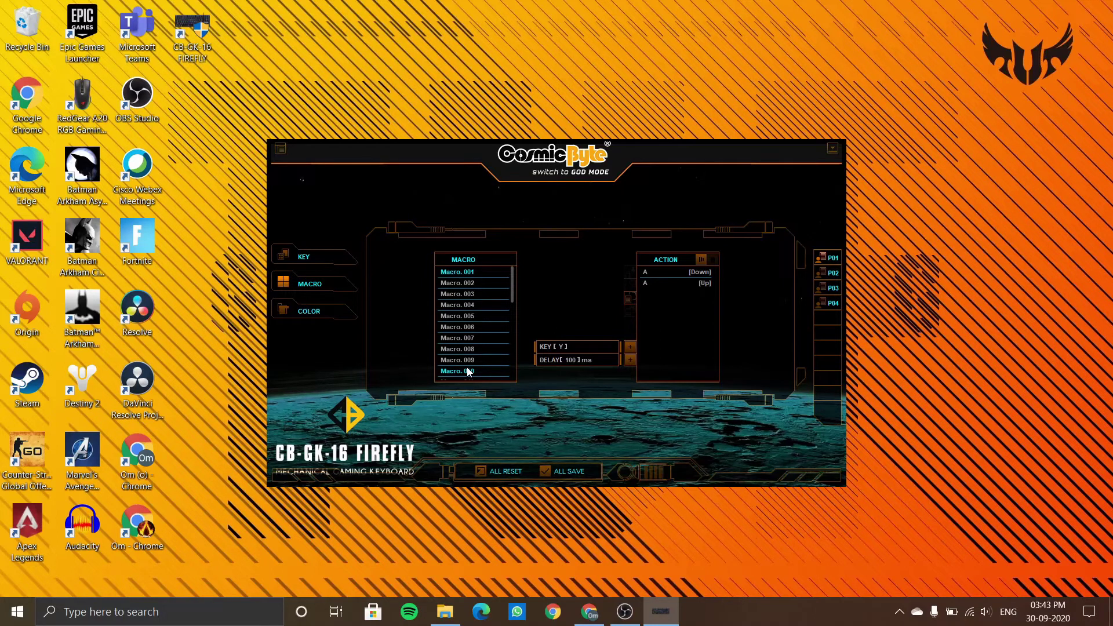
In the color settings, use the Static effect with maximum speed, raised brightness and red as the lighting color.
click(300, 314)
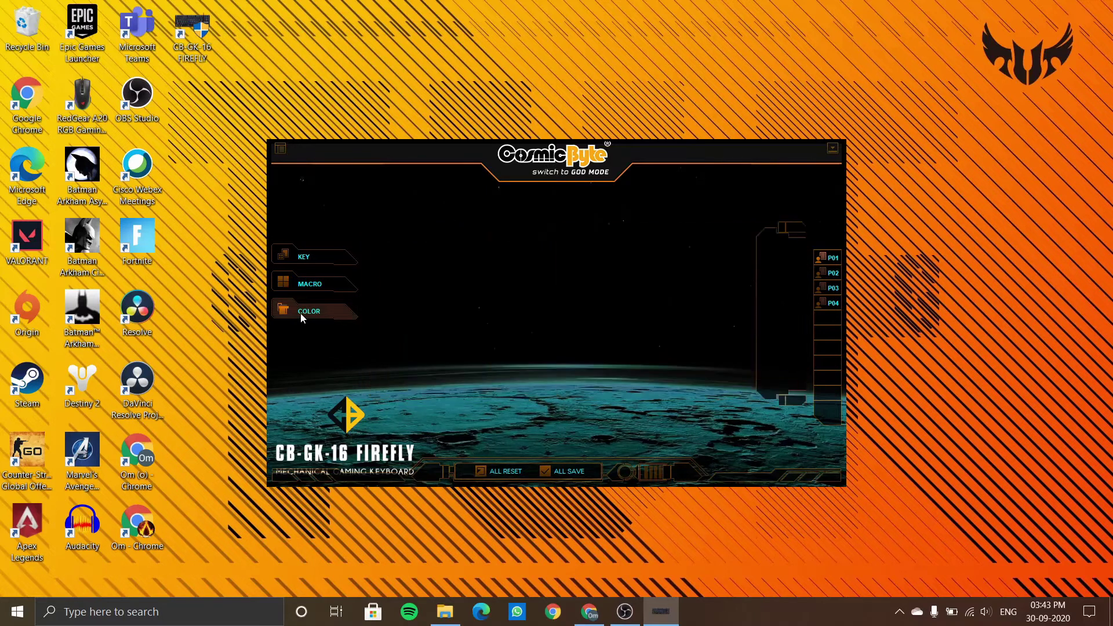
click(583, 209)
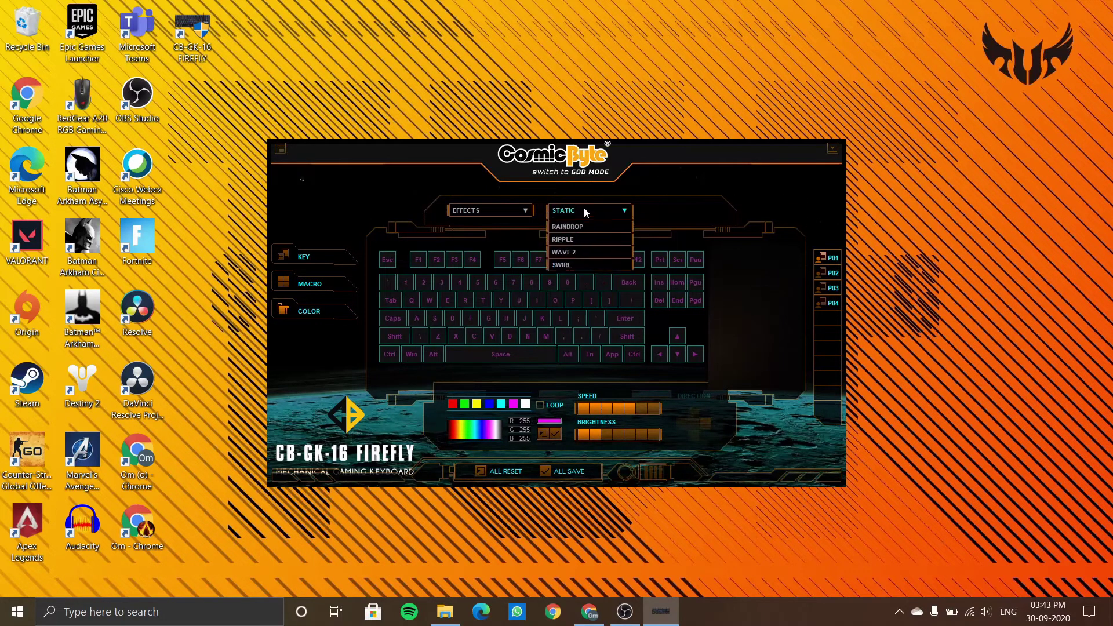
click(579, 222)
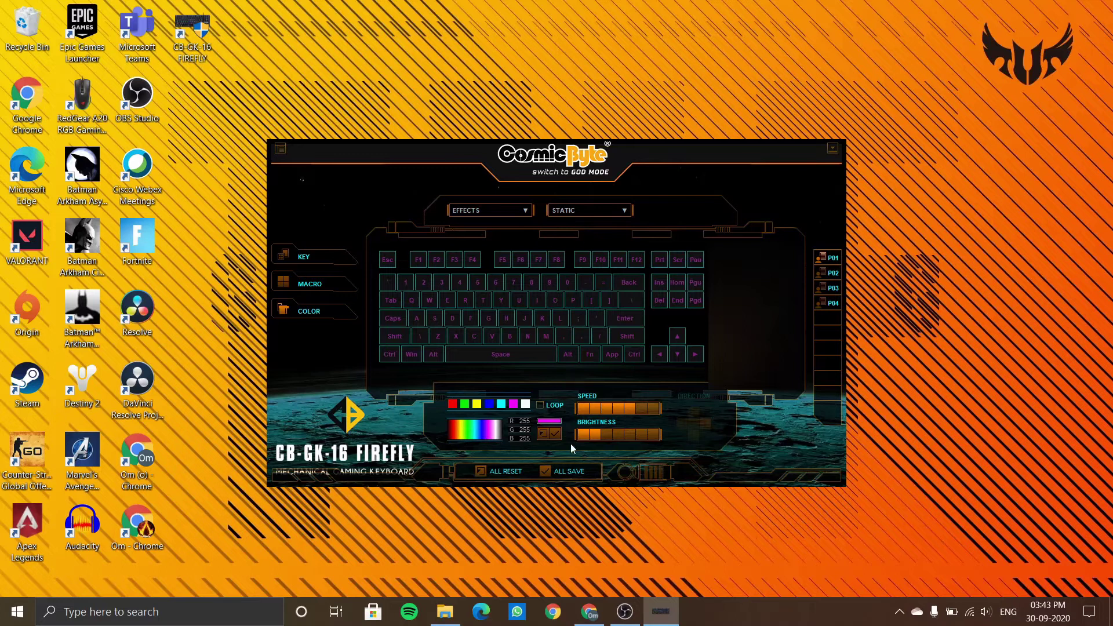
click(657, 436)
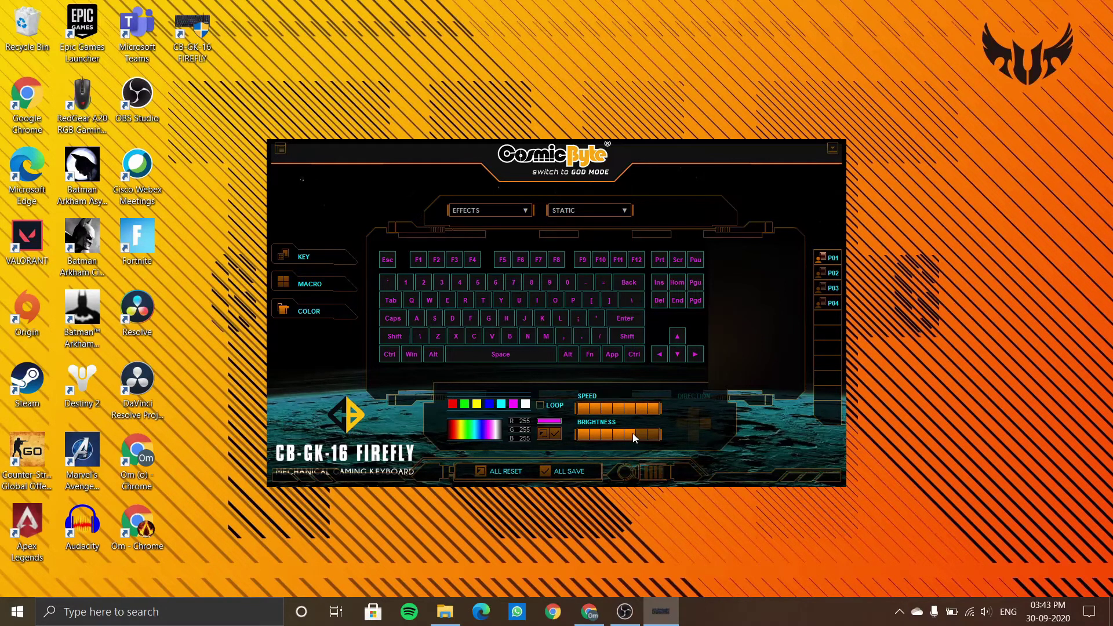
click(551, 433)
click(619, 212)
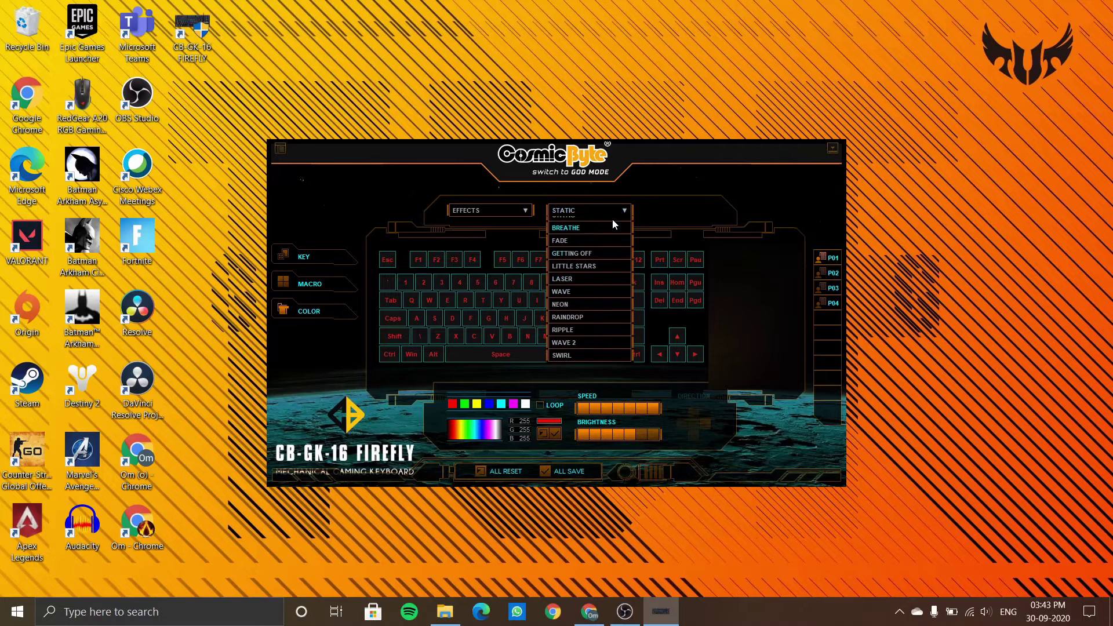
click(583, 223)
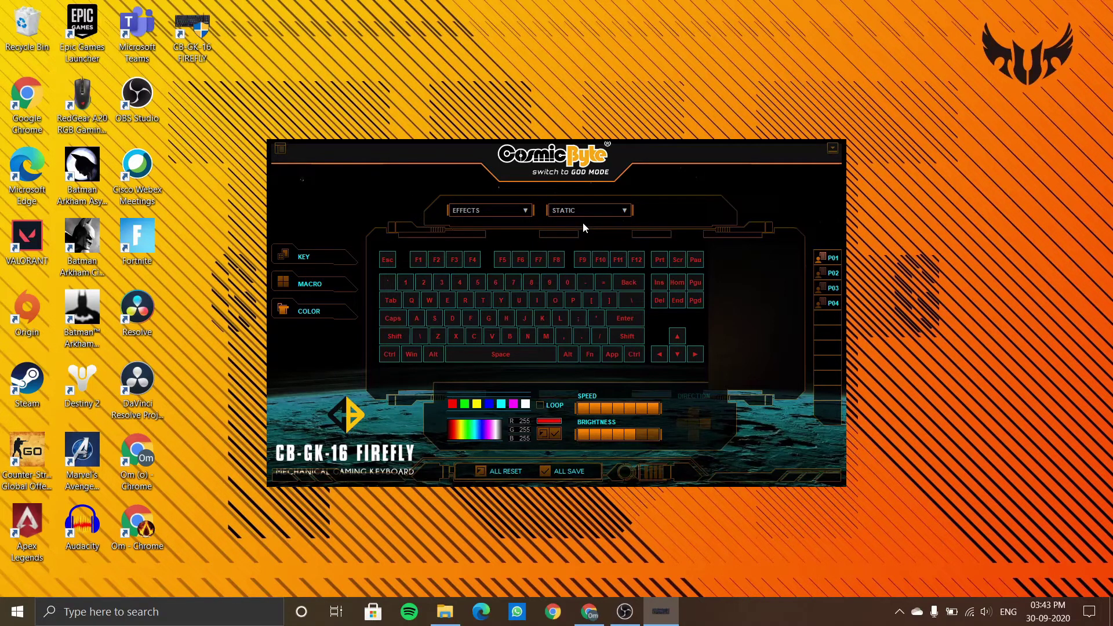
Preview the Laser lighting effect and change the effect to Breathe.
click(561, 212)
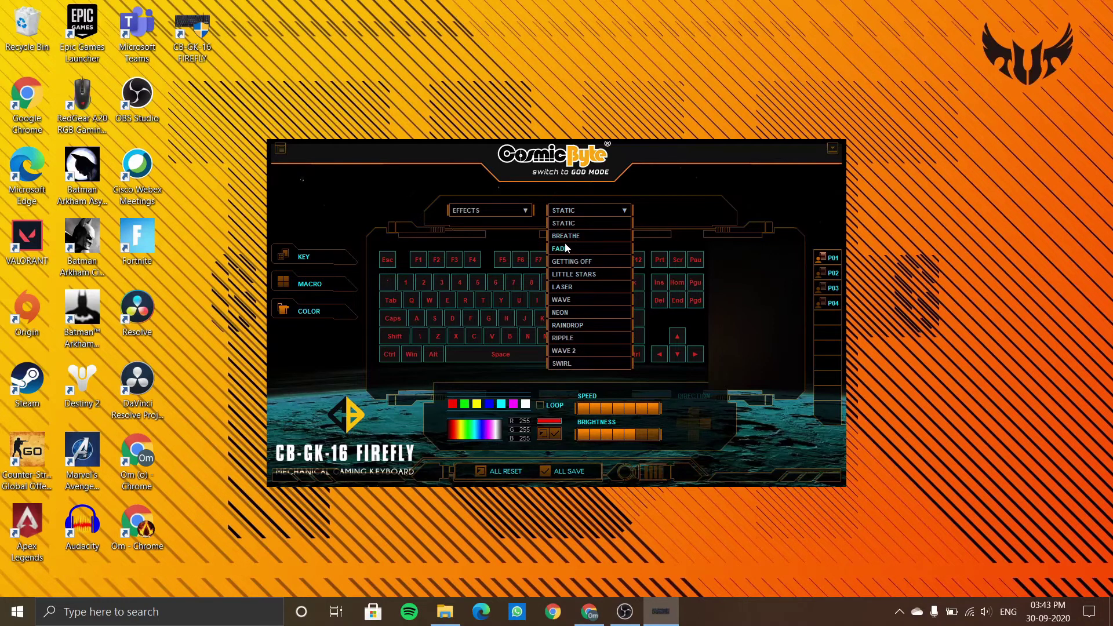
click(587, 287)
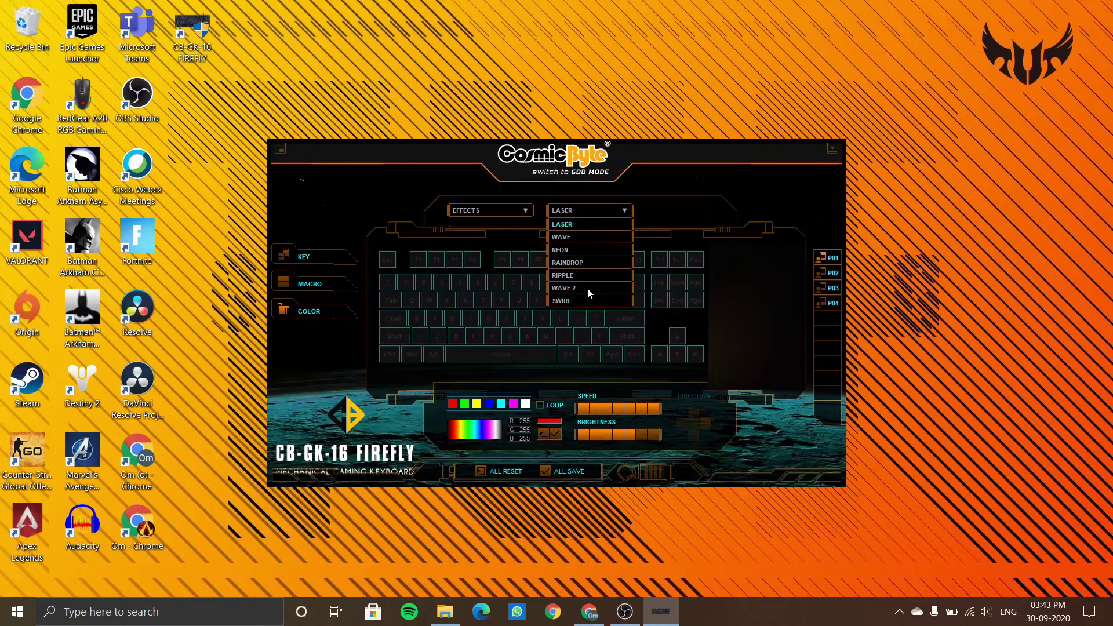
click(566, 210)
click(576, 235)
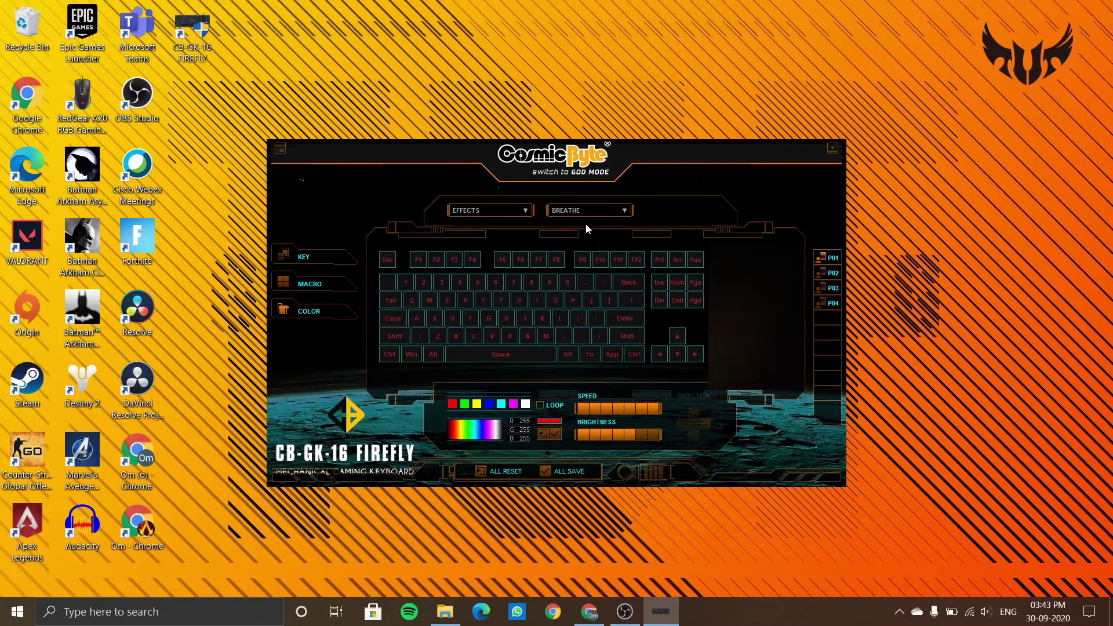
Try a lower speed for the Breathe effect, and set both its speed and brightness to maximum.
click(634, 411)
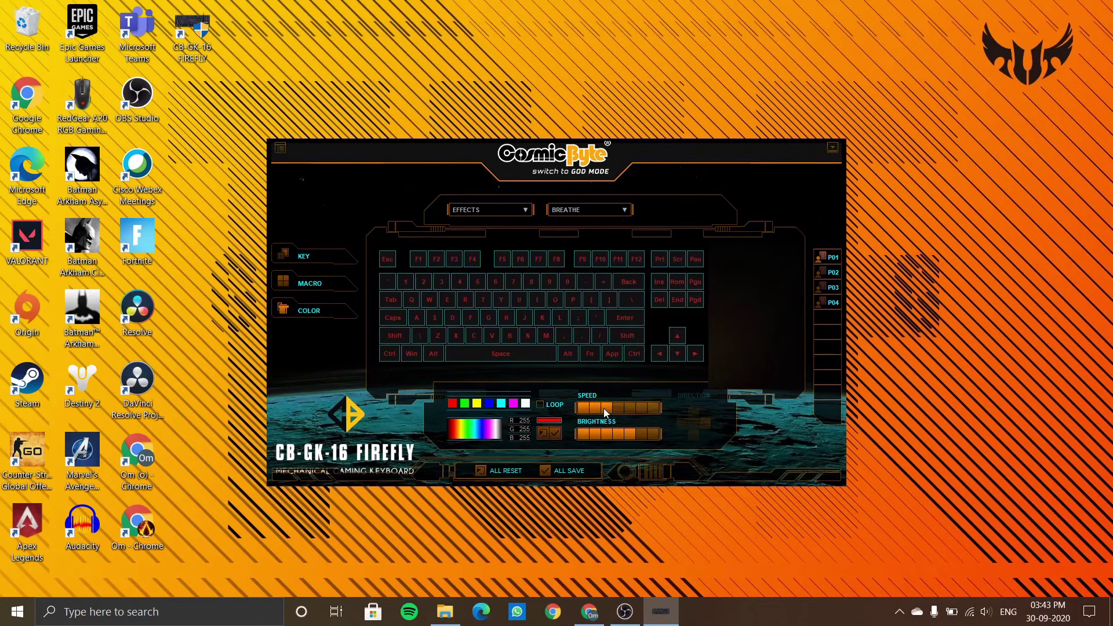
click(658, 408)
click(652, 434)
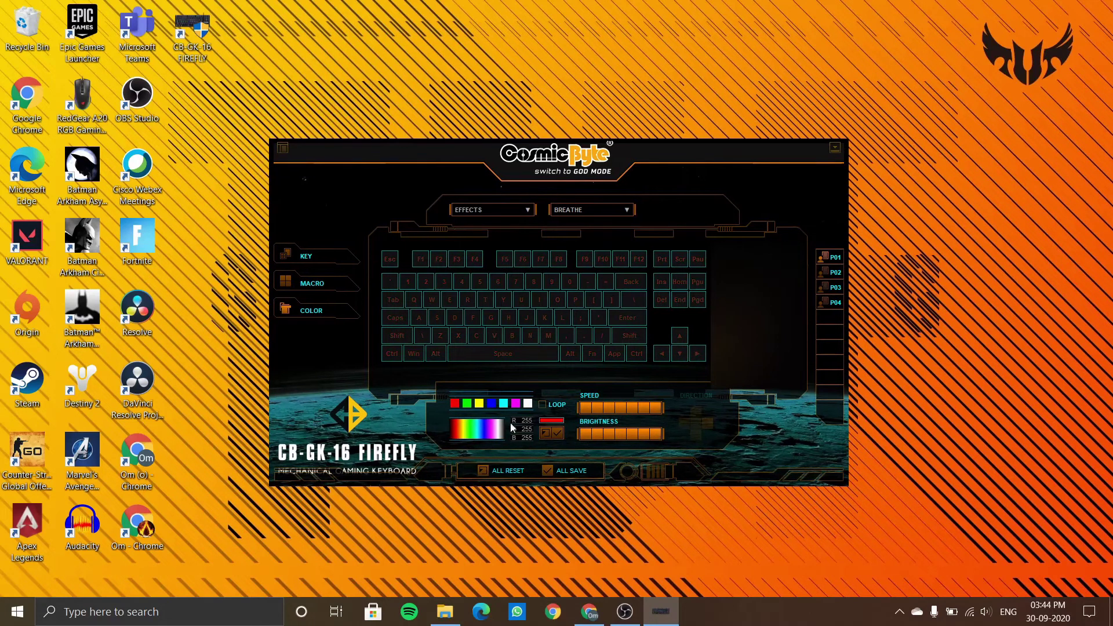
Try several colors from the spectrum for the Breathe effect, starting with cyan and finishing with magenta.
click(478, 430)
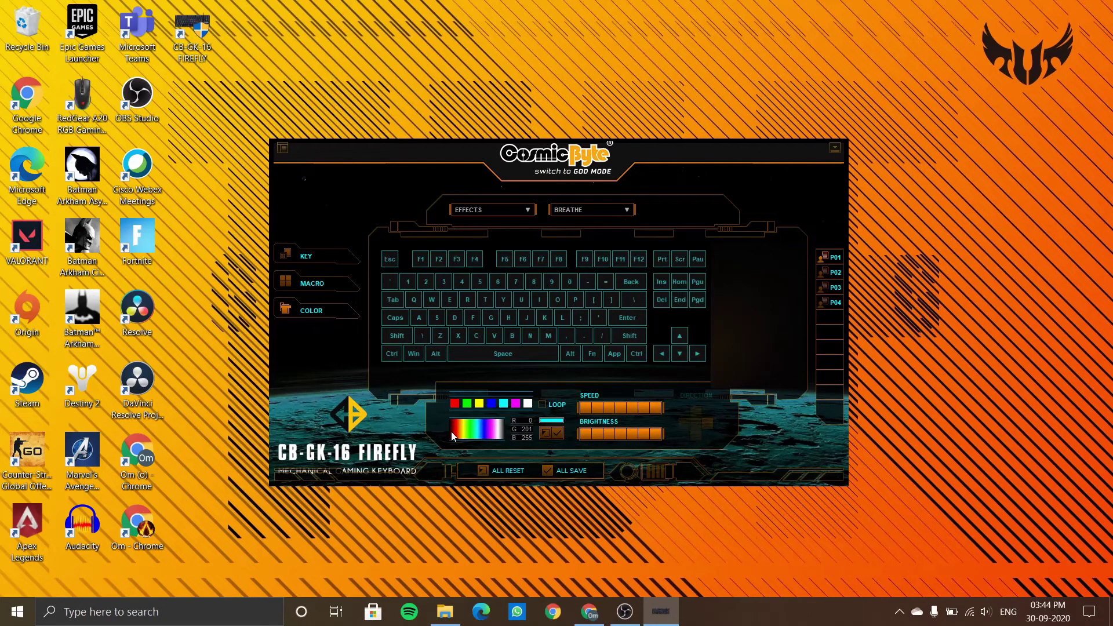
click(461, 427)
click(464, 432)
click(496, 429)
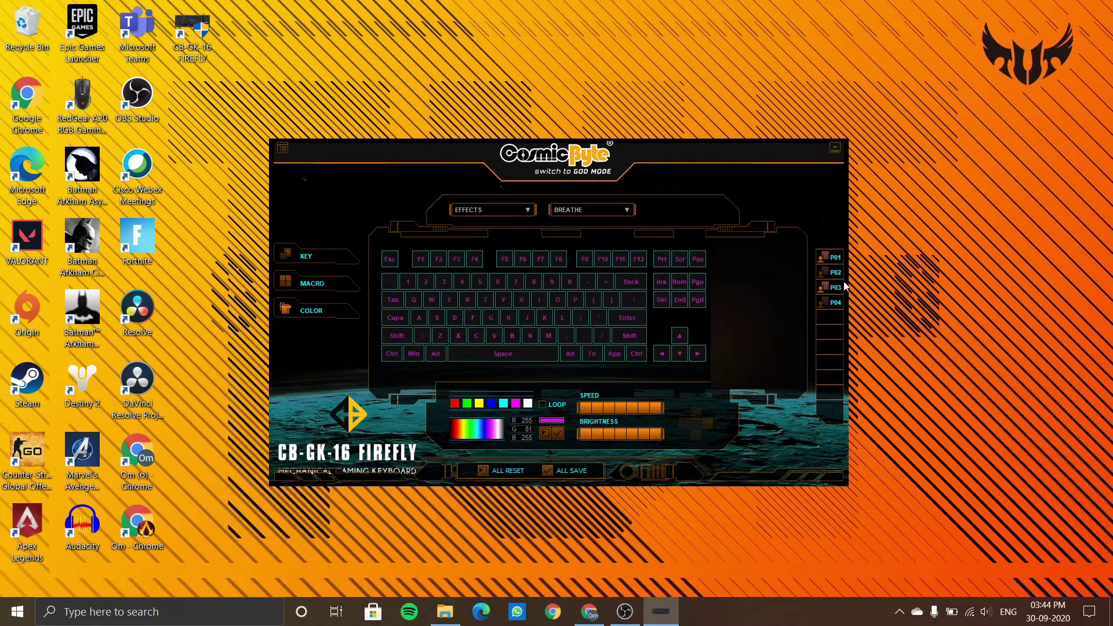
Compare the lighting of profile P01 with the other profiles, look through the available effects, and return to P01.
click(829, 270)
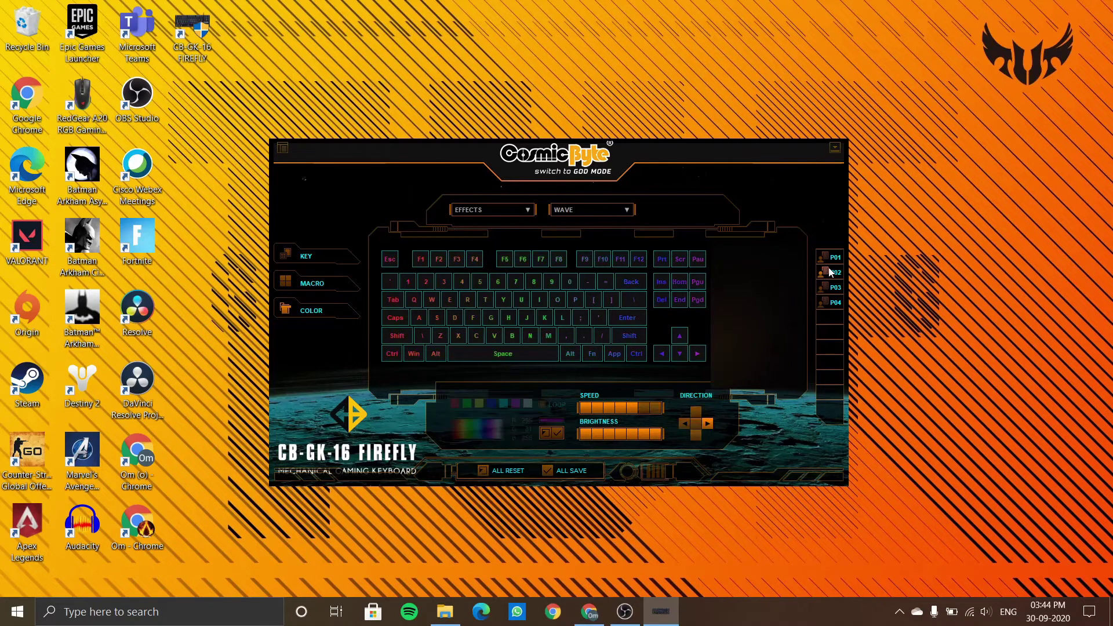
click(818, 262)
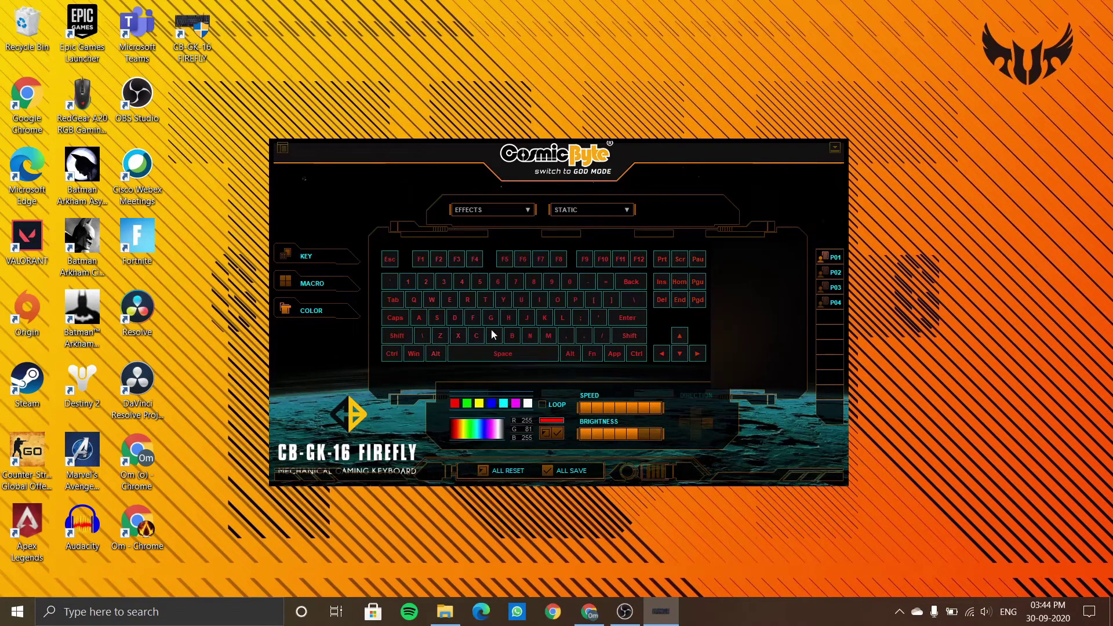
click(841, 275)
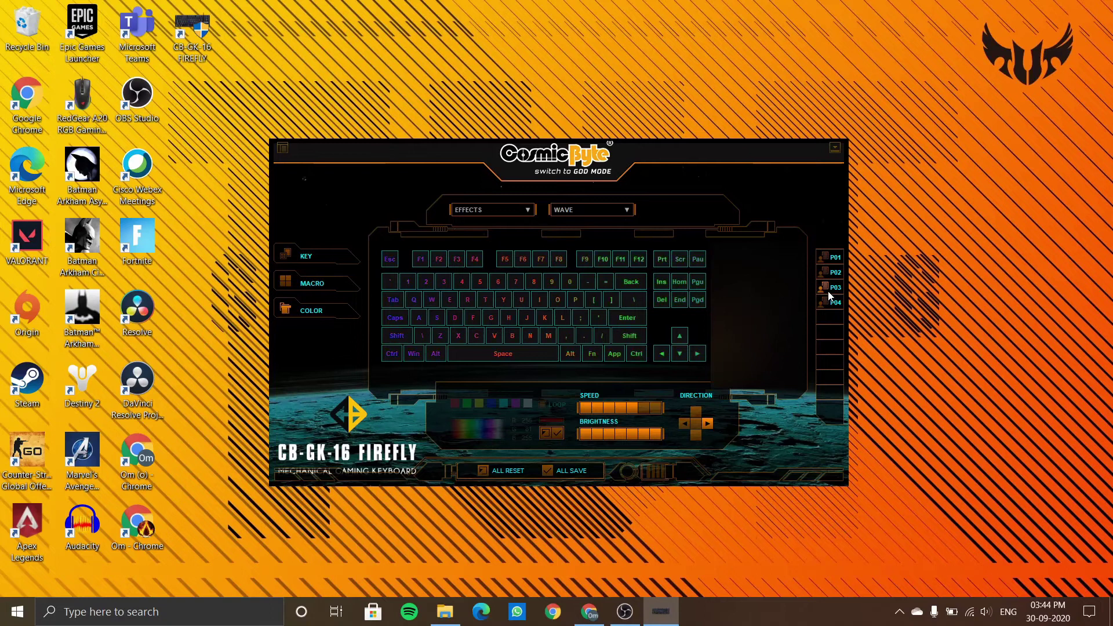
click(485, 210)
click(588, 209)
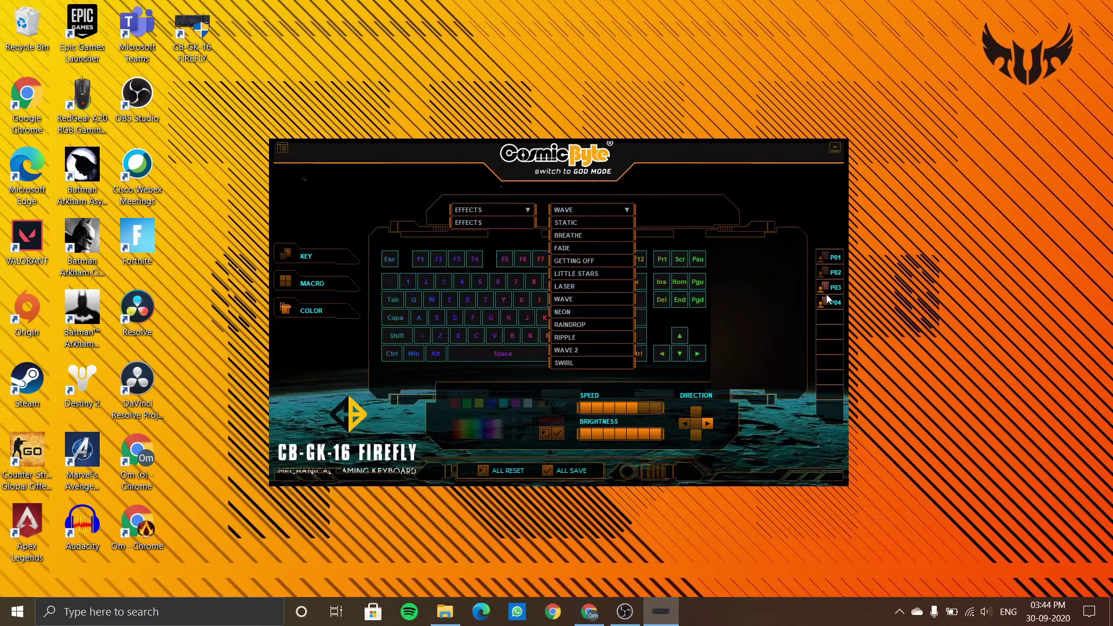
click(826, 259)
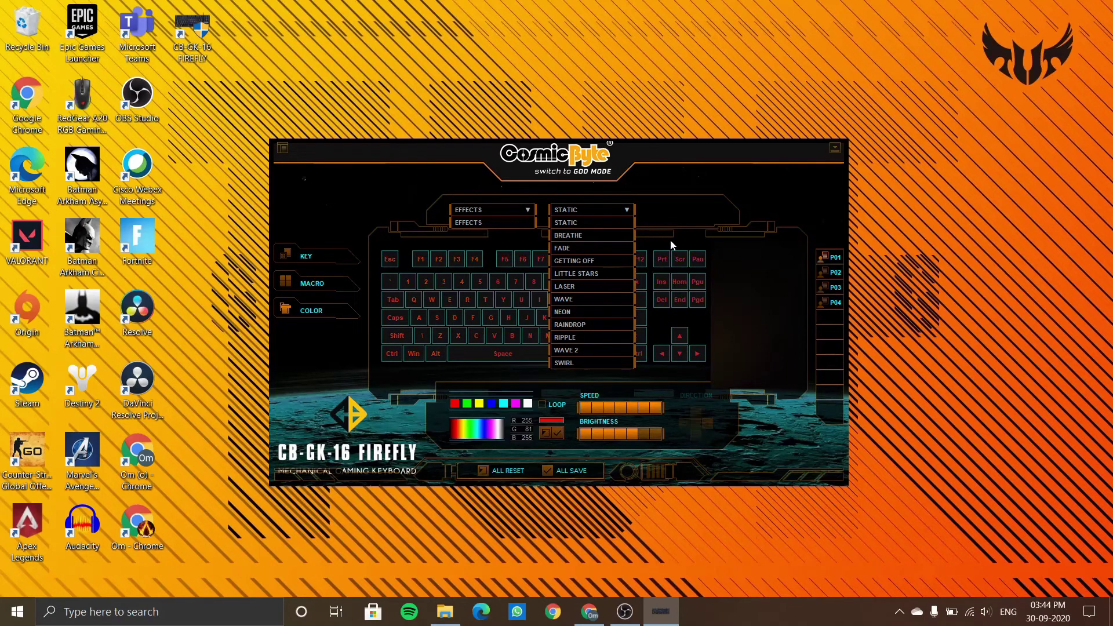
click(626, 212)
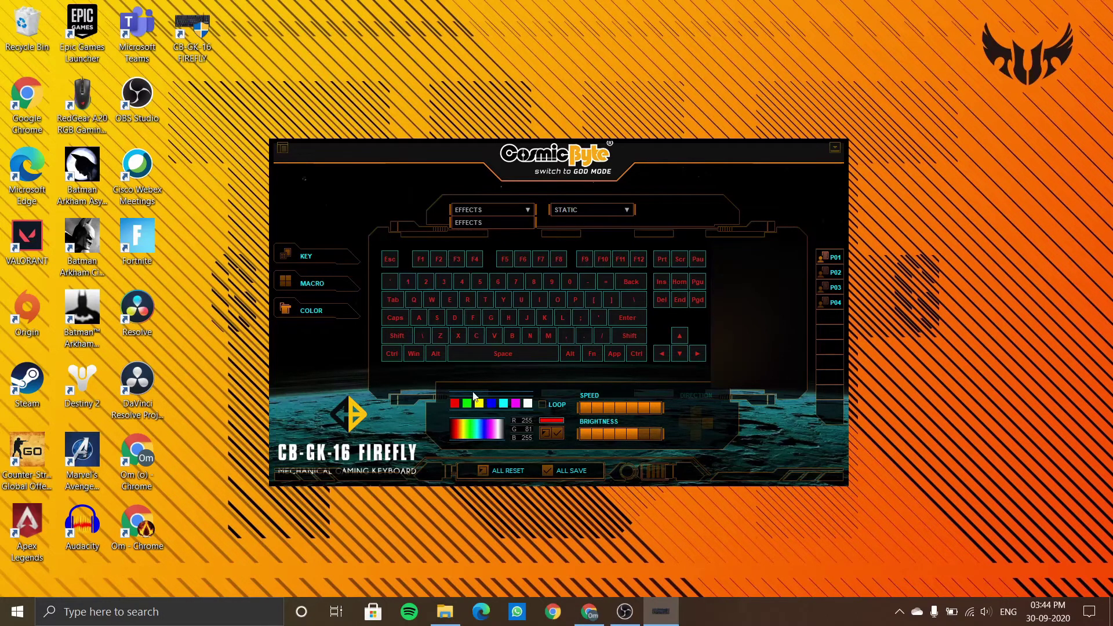
Revisit the macro editor and the key assignments, and open the RedGear A20 mouse software from the desktop.
click(323, 285)
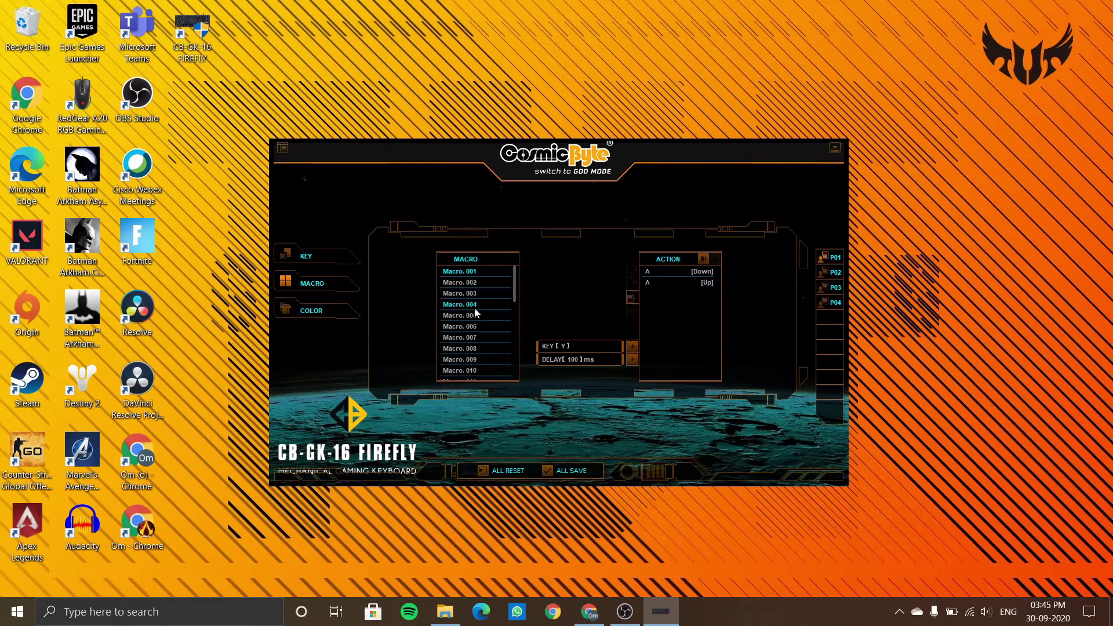
click(303, 257)
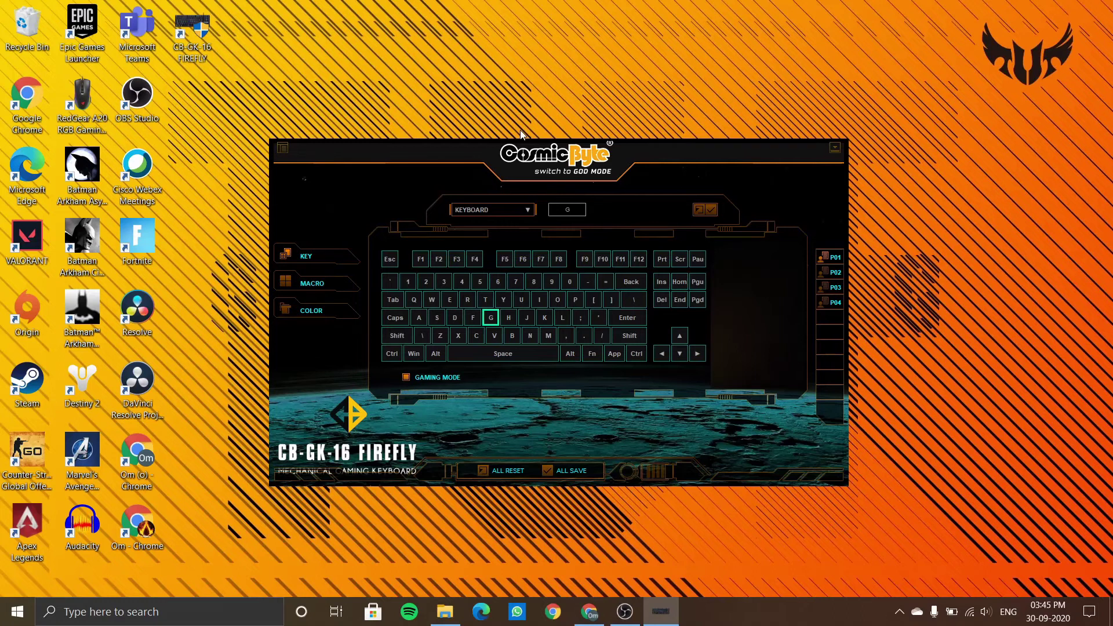
click(95, 112)
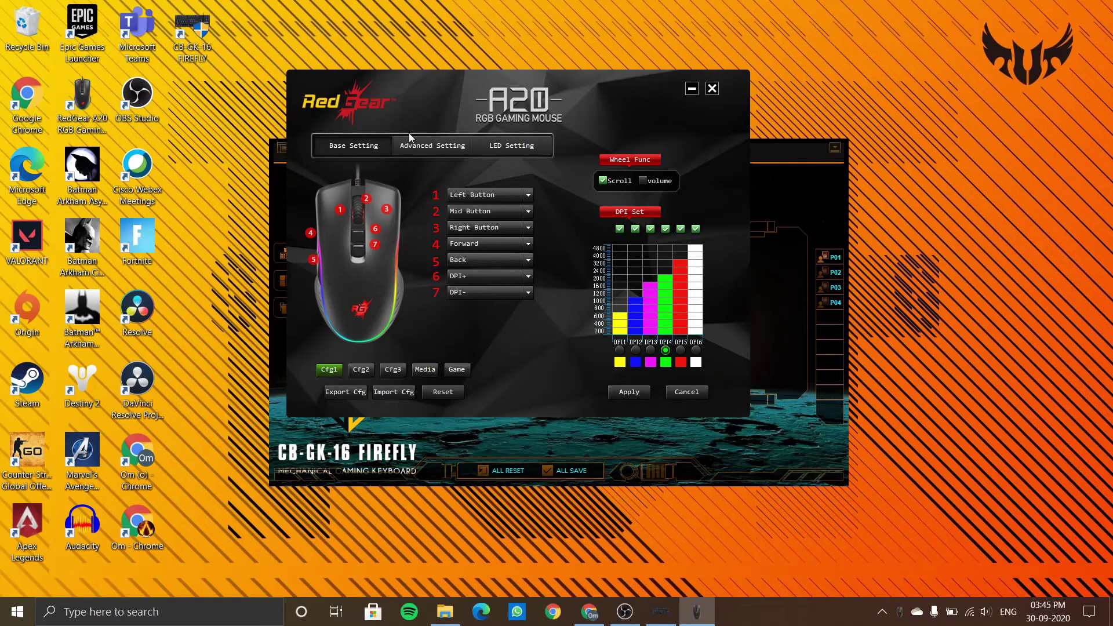
Look through the LED, advanced and base settings of the RedGear A20 mouse, and close its software.
click(423, 153)
click(505, 144)
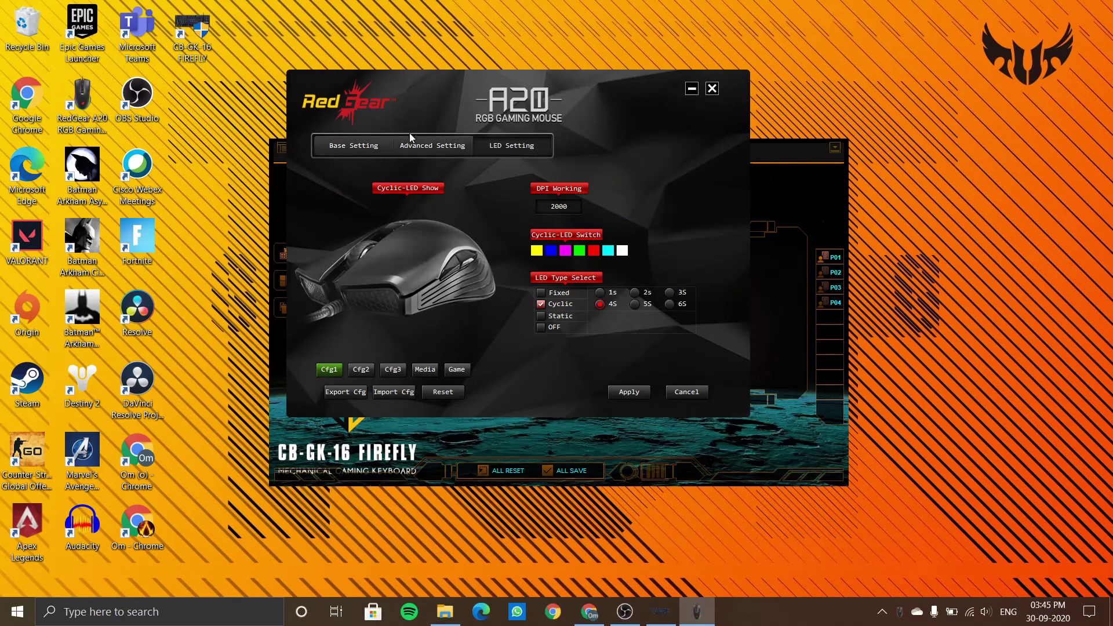
click(452, 142)
click(531, 144)
click(462, 146)
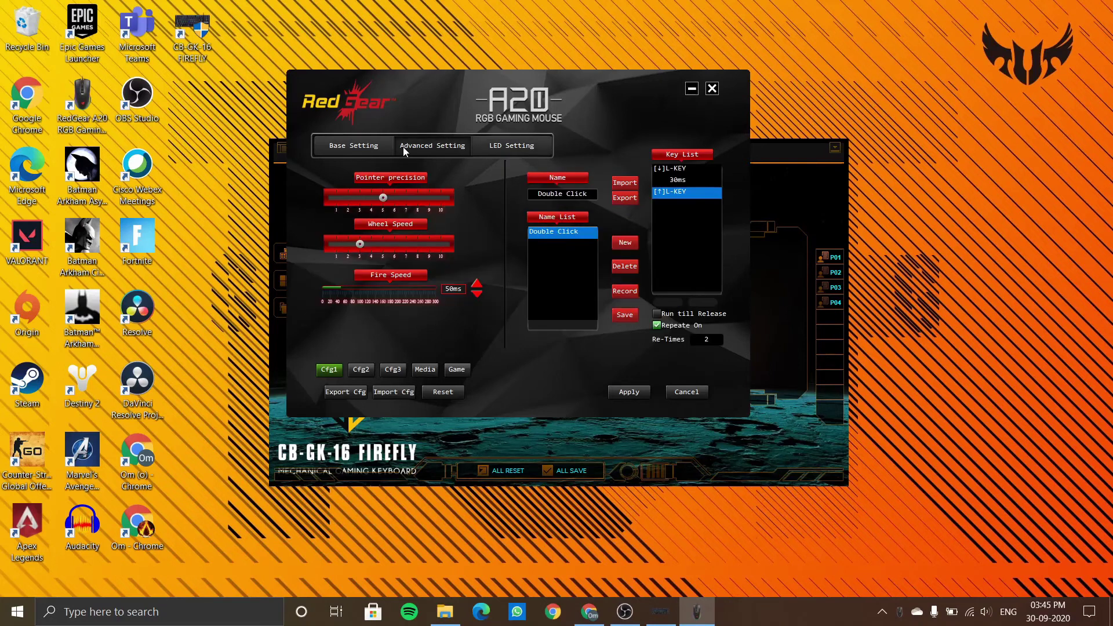
click(343, 148)
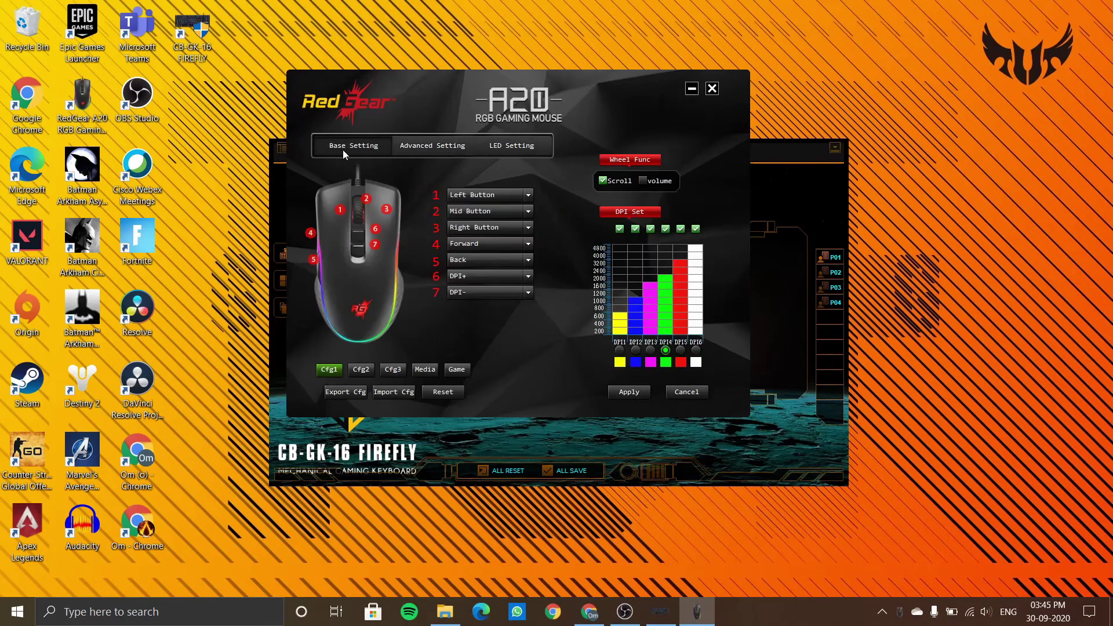
click(709, 92)
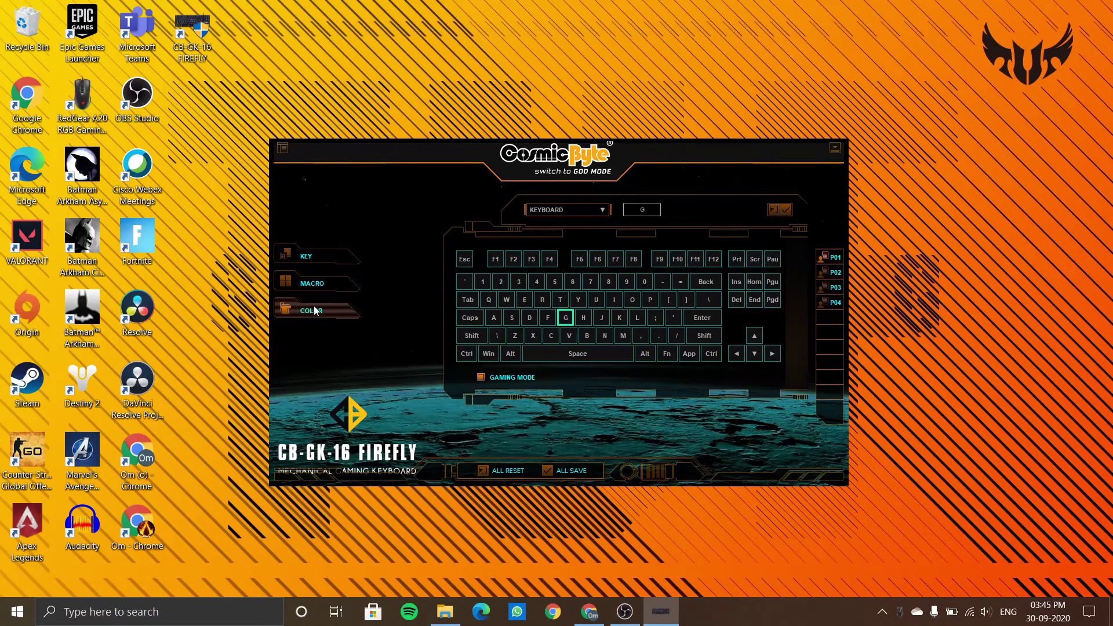
Revisit the color and macro sections of the Firefly keyboard software, and return to the key assignments.
click(314, 310)
click(312, 283)
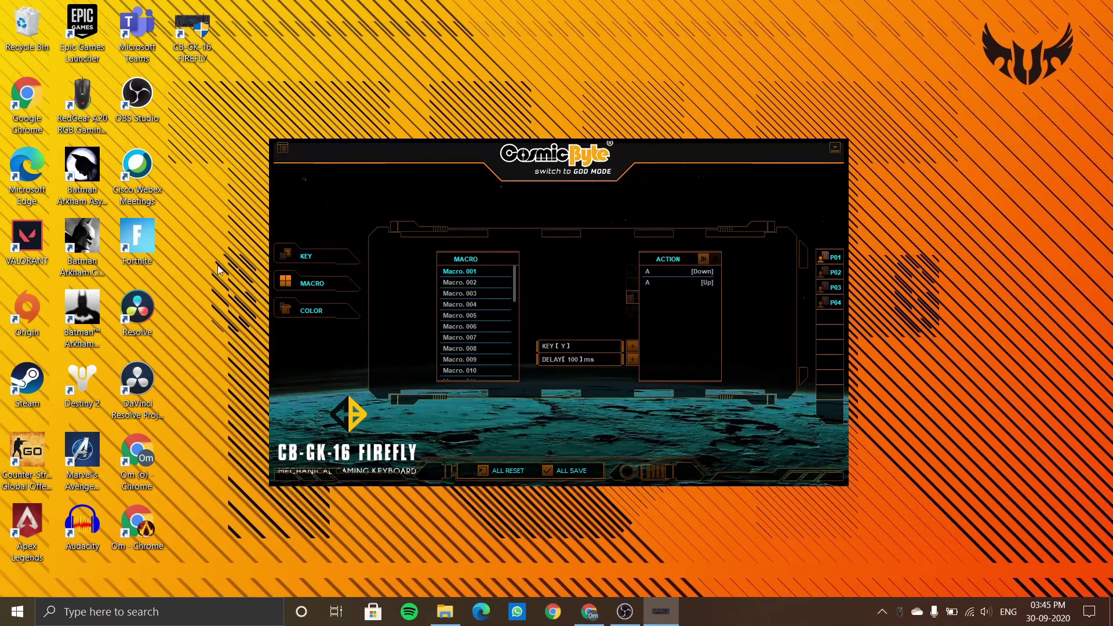
click(320, 256)
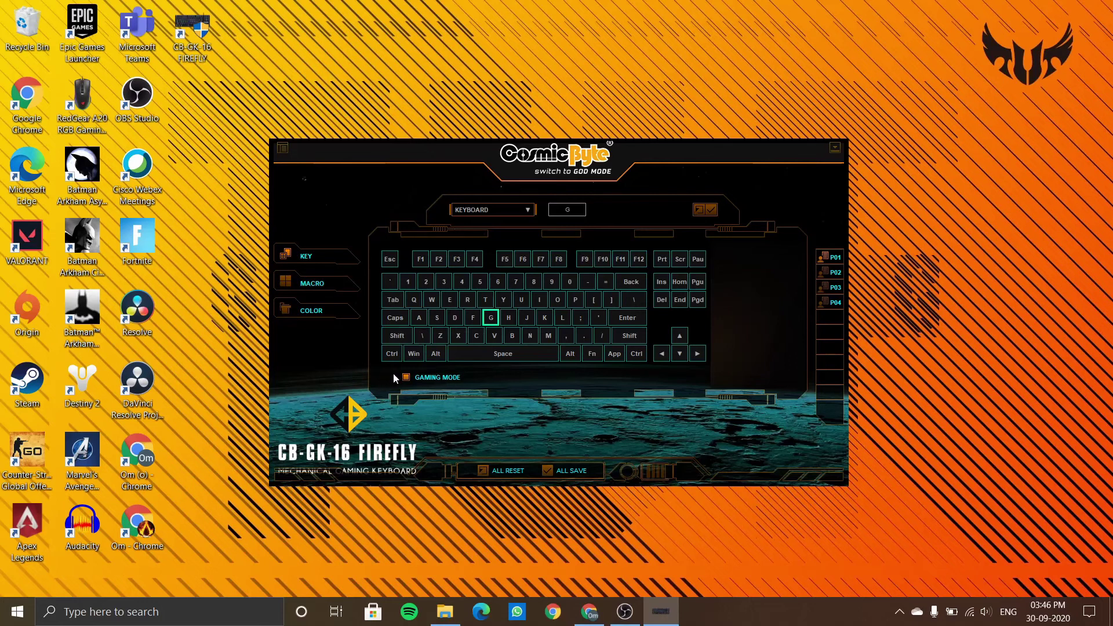
Toggle Gaming Mode for the Firefly keyboard and switch to OBS Studio.
click(407, 378)
click(625, 612)
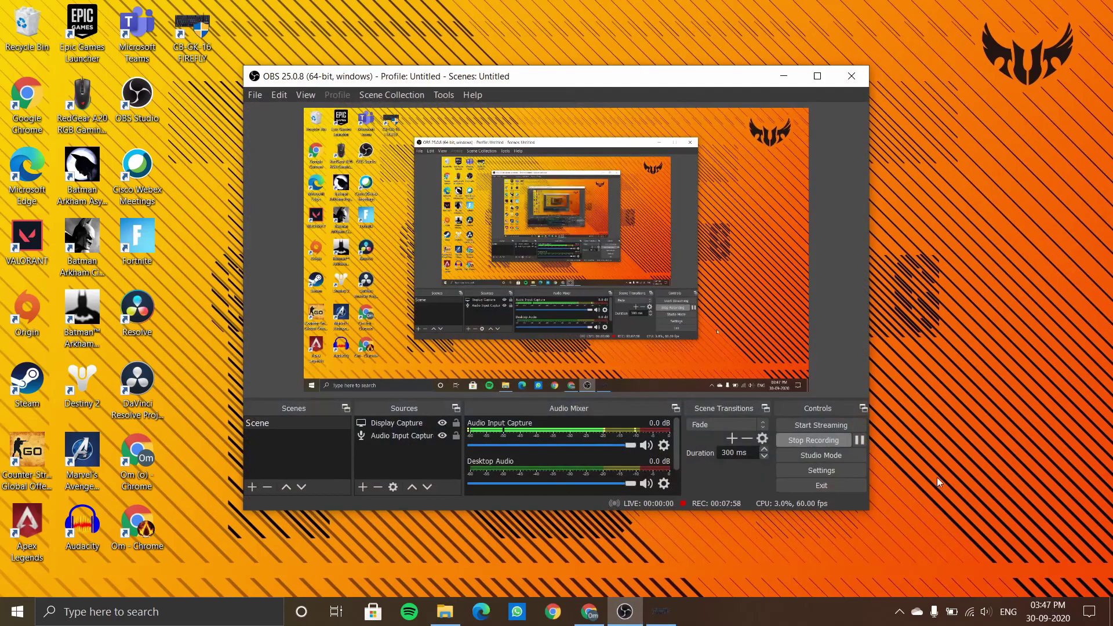